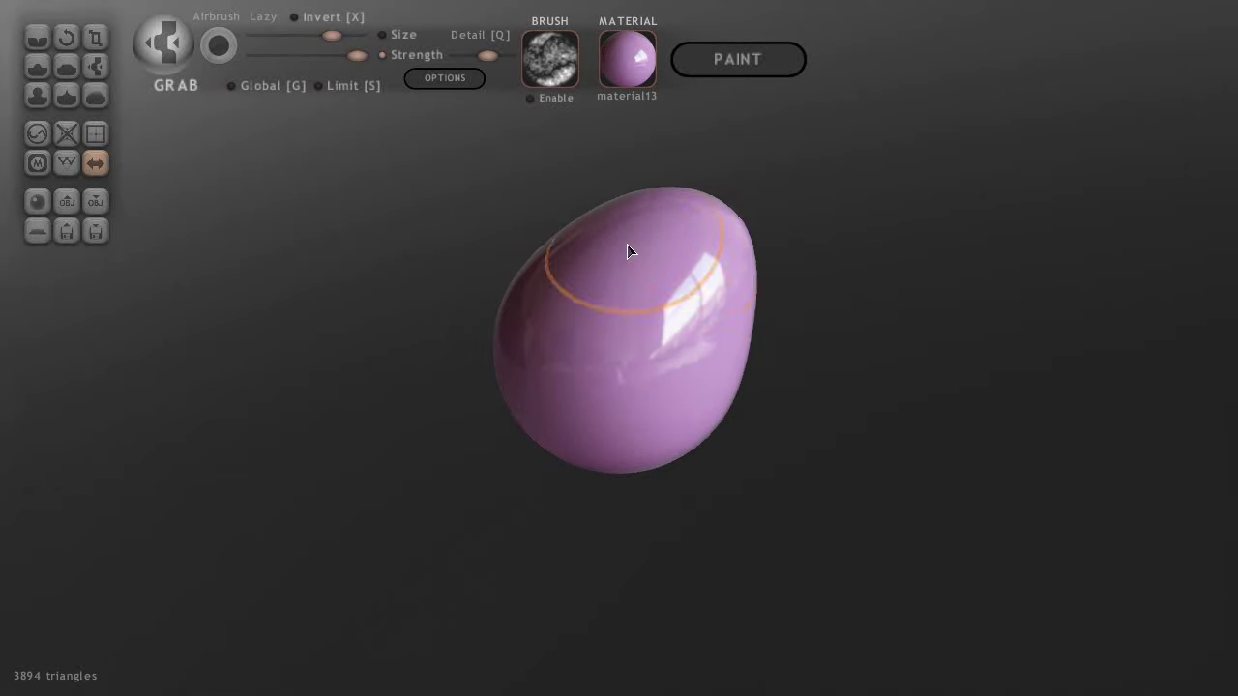
# Stretch the sphere into a bean and dent its left side with Grab.
pyautogui.moveTo(627, 251); pyautogui.dragTo(682, 240, button='right')
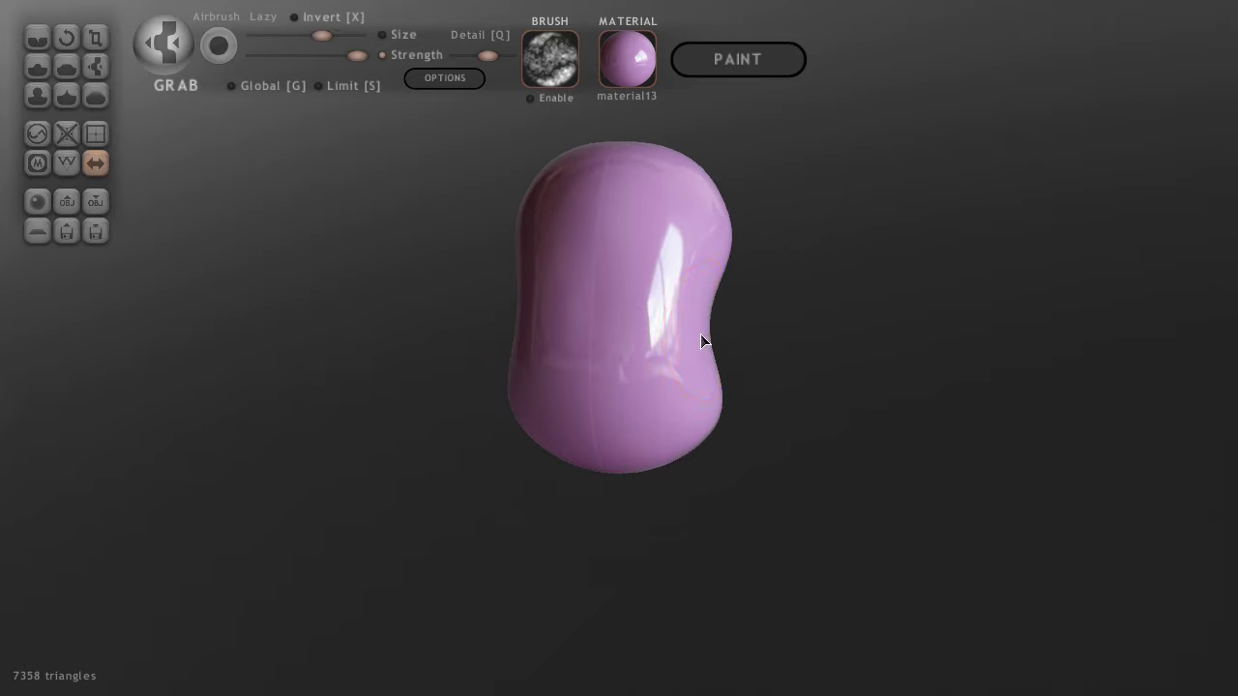
pyautogui.moveTo(702, 340); pyautogui.dragTo(709, 340)
pyautogui.moveTo(720, 244)
pyautogui.mouseDown()
pyautogui.moveTo(619, 251)
pyautogui.moveTo(695, 301)
pyautogui.mouseUp()
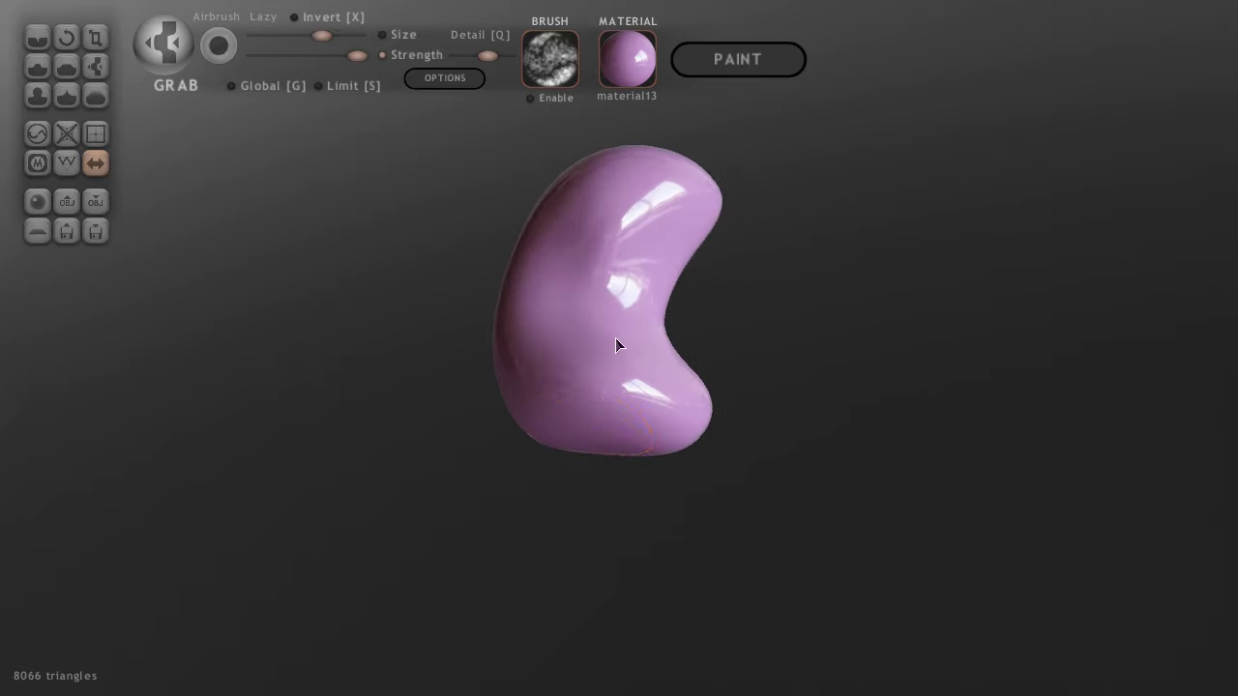
pyautogui.moveTo(619, 345); pyautogui.dragTo(751, 300, button='right')
pyautogui.moveTo(512, 207)
pyautogui.mouseDown(button='right')
pyautogui.moveTo(682, 342)
pyautogui.moveTo(569, 408)
pyautogui.moveTo(588, 376)
pyautogui.moveTo(562, 287)
pyautogui.mouseUp(button='right')
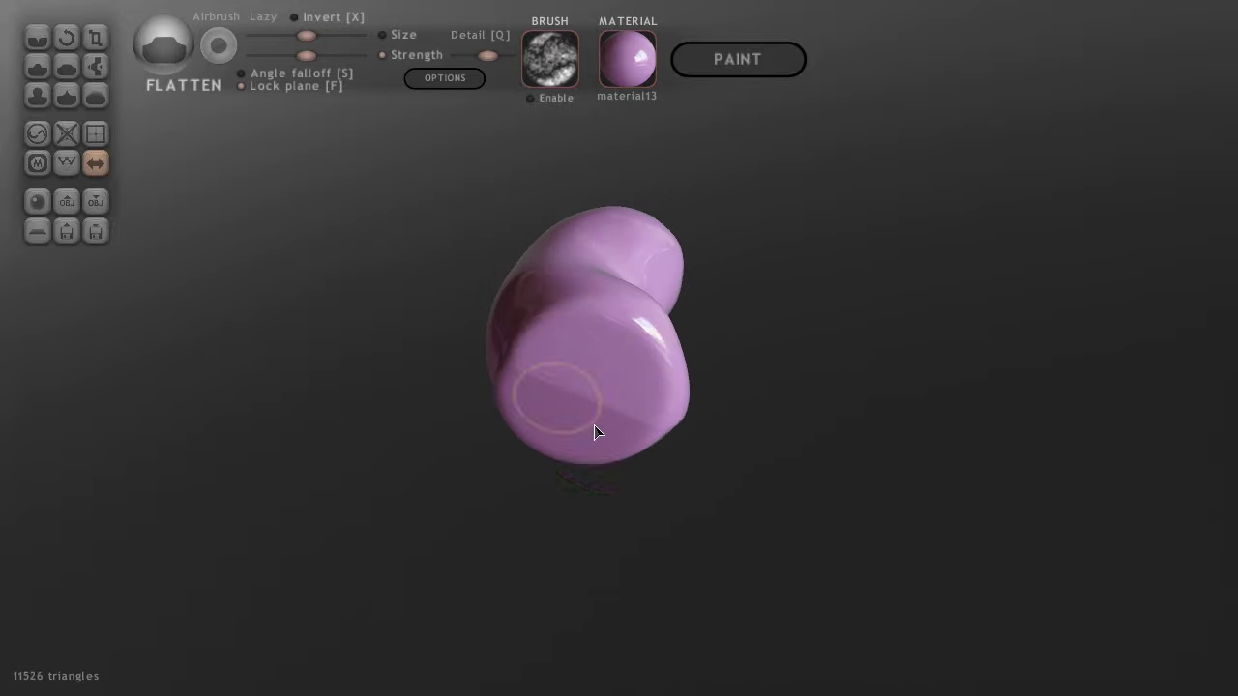
# Mirror the bean body symmetrically and confirm the symmetry dialog.
pyautogui.moveTo(591, 379)
pyautogui.mouseDown(button='right')
pyautogui.moveTo(649, 374)
pyautogui.moveTo(586, 355)
pyautogui.moveTo(771, 412)
pyautogui.mouseUp(button='right')
pyautogui.click(94, 163)
pyautogui.click(652, 446)
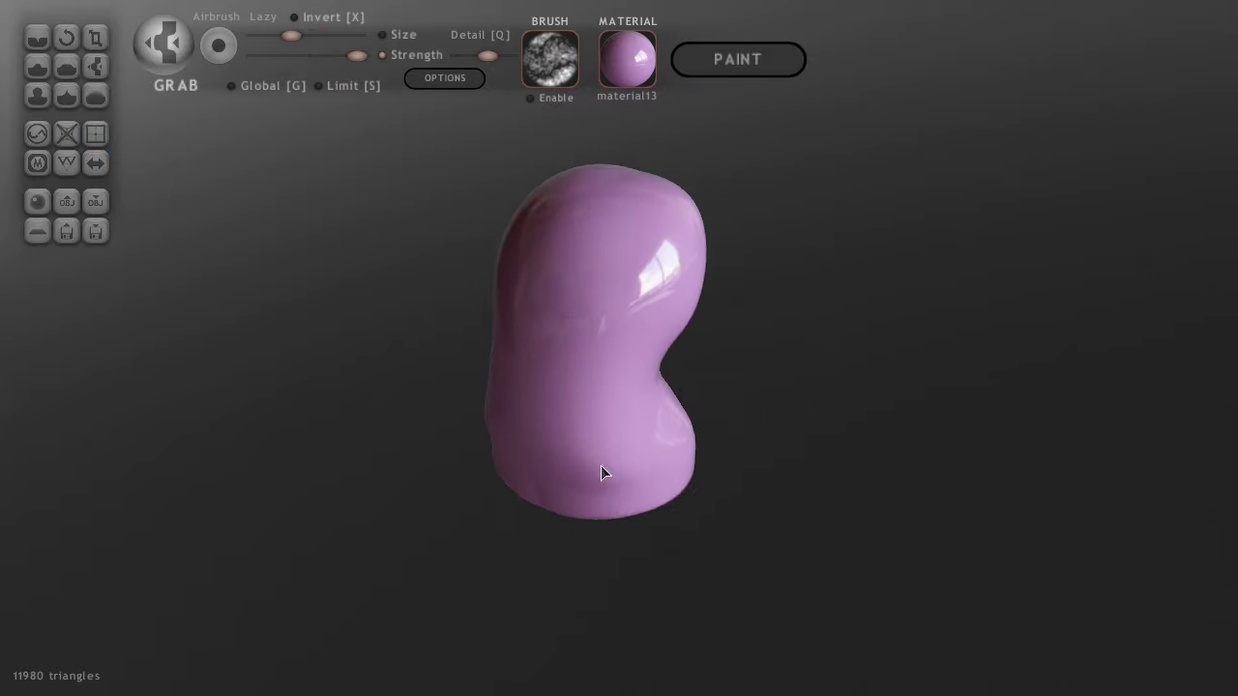
# Pull several tapering tentacles downward out of the lower body with Grab.
pyautogui.moveTo(601, 472)
pyautogui.mouseDown(button='right')
pyautogui.moveTo(596, 424)
pyautogui.moveTo(553, 397)
pyautogui.moveTo(600, 509)
pyautogui.moveTo(569, 430)
pyautogui.mouseUp(button='right')
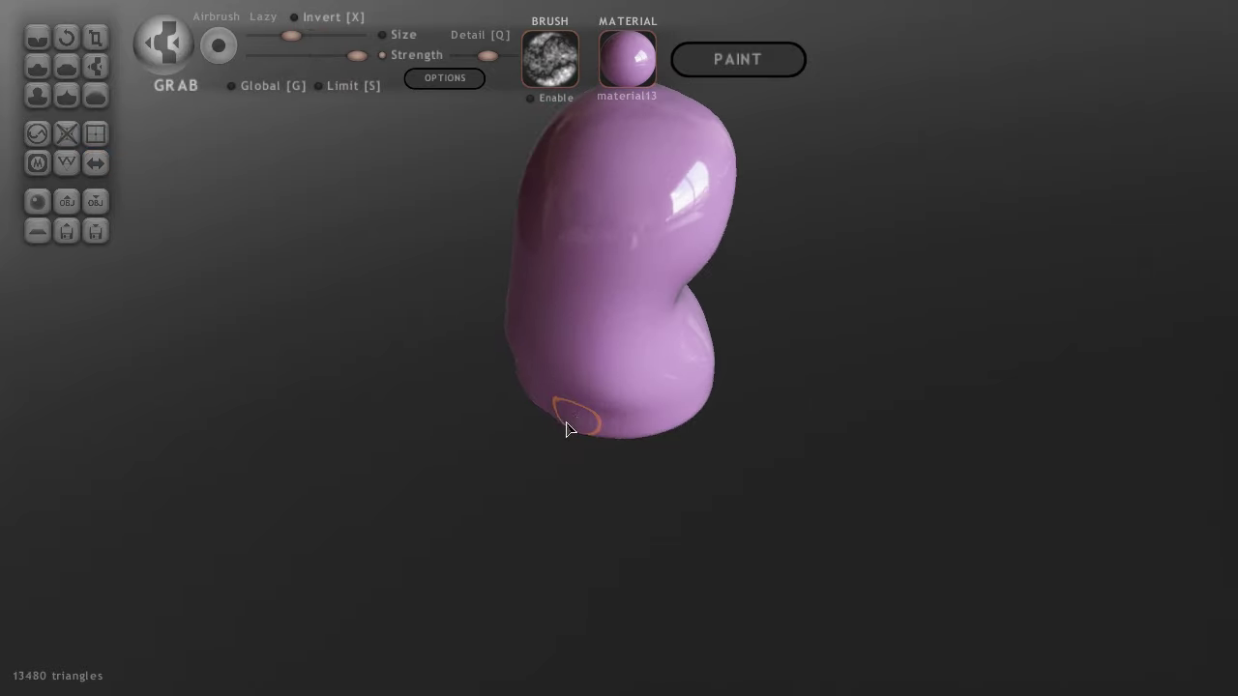
pyautogui.moveTo(569, 429); pyautogui.dragTo(580, 538)
pyautogui.moveTo(580, 538)
pyautogui.mouseDown(button='right')
pyautogui.moveTo(687, 304)
pyautogui.moveTo(588, 428)
pyautogui.mouseUp(button='right')
pyautogui.moveTo(588, 429); pyautogui.dragTo(600, 541)
pyautogui.moveTo(599, 542)
pyautogui.mouseDown(button='right')
pyautogui.moveTo(636, 451)
pyautogui.moveTo(597, 514)
pyautogui.mouseUp(button='right')
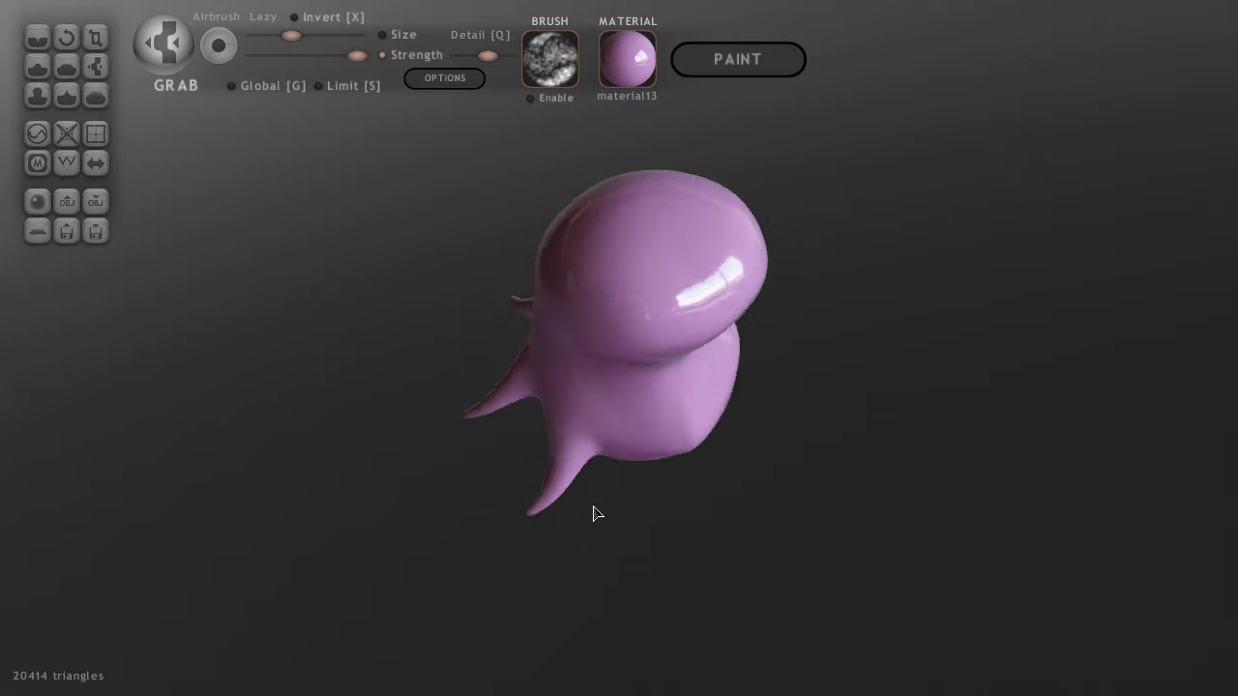
pyautogui.moveTo(597, 514); pyautogui.dragTo(611, 564)
pyautogui.moveTo(611, 564)
pyautogui.mouseDown(button='right')
pyautogui.moveTo(567, 378)
pyautogui.moveTo(622, 442)
pyautogui.moveTo(770, 510)
pyautogui.moveTo(664, 480)
pyautogui.mouseUp(button='right')
pyautogui.moveTo(635, 608); pyautogui.dragTo(625, 470, button='right')
pyautogui.moveTo(625, 470); pyautogui.dragTo(629, 575)
pyautogui.moveTo(629, 576)
pyautogui.mouseDown(button='right')
pyautogui.moveTo(865, 528)
pyautogui.moveTo(672, 462)
pyautogui.mouseUp(button='right')
# Stretch the body upward, then inflate the head into a round bulb and thicken the tentacle roots.
pyautogui.moveTo(651, 510)
pyautogui.mouseDown(button='right')
pyautogui.moveTo(655, 564)
pyautogui.moveTo(668, 355)
pyautogui.mouseUp(button='right')
pyautogui.moveTo(668, 355); pyautogui.dragTo(608, 387)
pyautogui.press('i')
pyautogui.moveTo(620, 486); pyautogui.dragTo(681, 448, button='right')
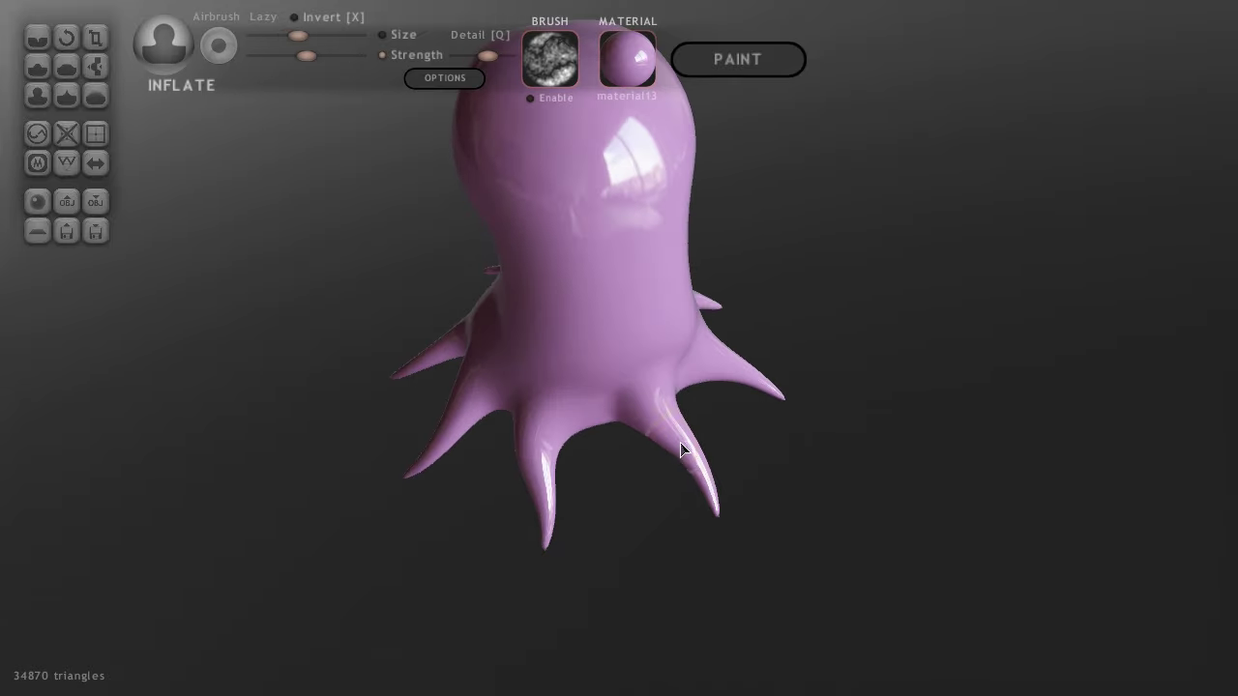
pyautogui.moveTo(540, 464); pyautogui.dragTo(537, 485)
pyautogui.moveTo(537, 485); pyautogui.dragTo(520, 514, button='right')
pyautogui.moveTo(520, 514); pyautogui.dragTo(517, 552)
pyautogui.moveTo(517, 551); pyautogui.dragTo(567, 539, button='right')
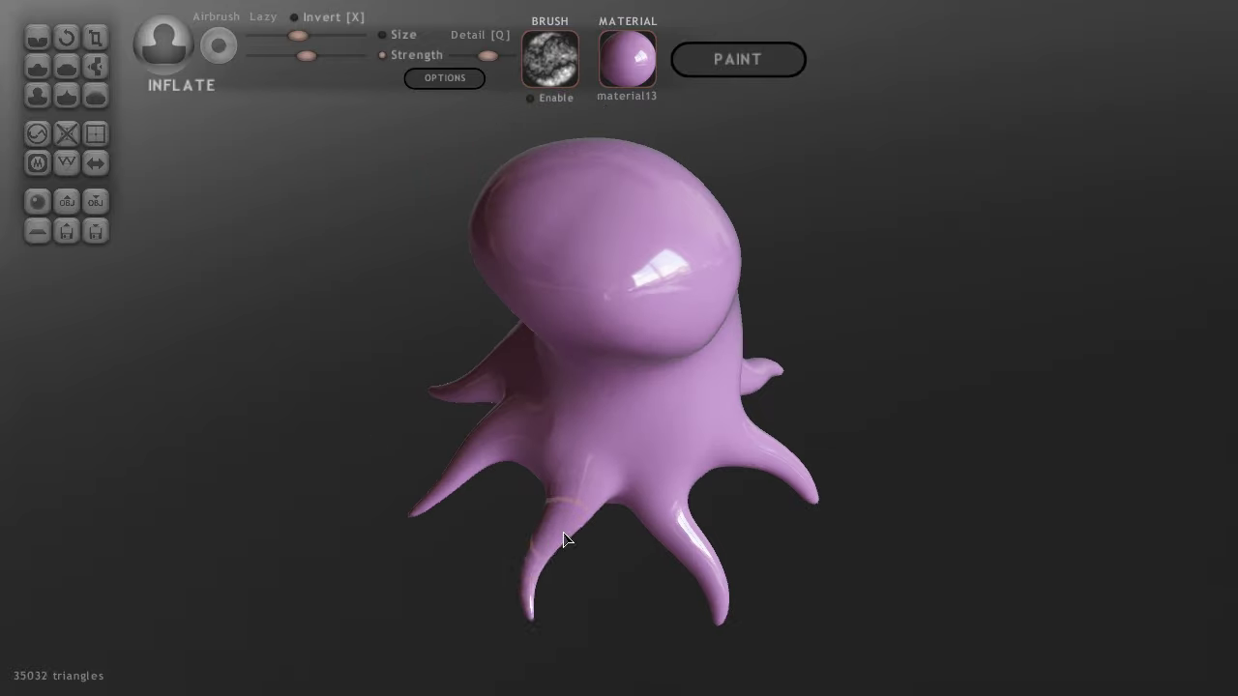
pyautogui.moveTo(567, 539); pyautogui.dragTo(576, 557)
pyautogui.moveTo(575, 556); pyautogui.dragTo(603, 511, button='right')
pyautogui.moveTo(603, 513); pyautogui.dragTo(595, 503)
pyautogui.moveTo(595, 503)
pyautogui.mouseDown(button='right')
pyautogui.moveTo(588, 493)
pyautogui.moveTo(823, 397)
pyautogui.moveTo(743, 356)
pyautogui.moveTo(746, 281)
pyautogui.moveTo(699, 334)
pyautogui.moveTo(738, 296)
pyautogui.moveTo(770, 332)
pyautogui.moveTo(741, 358)
pyautogui.moveTo(620, 368)
pyautogui.moveTo(719, 365)
pyautogui.mouseUp(button='right')
# Flatten the underside near and between the tentacles.
pyautogui.press('5')
pyautogui.scroll(5, 745, 282)
pyautogui.scroll(-5, 627, 373)
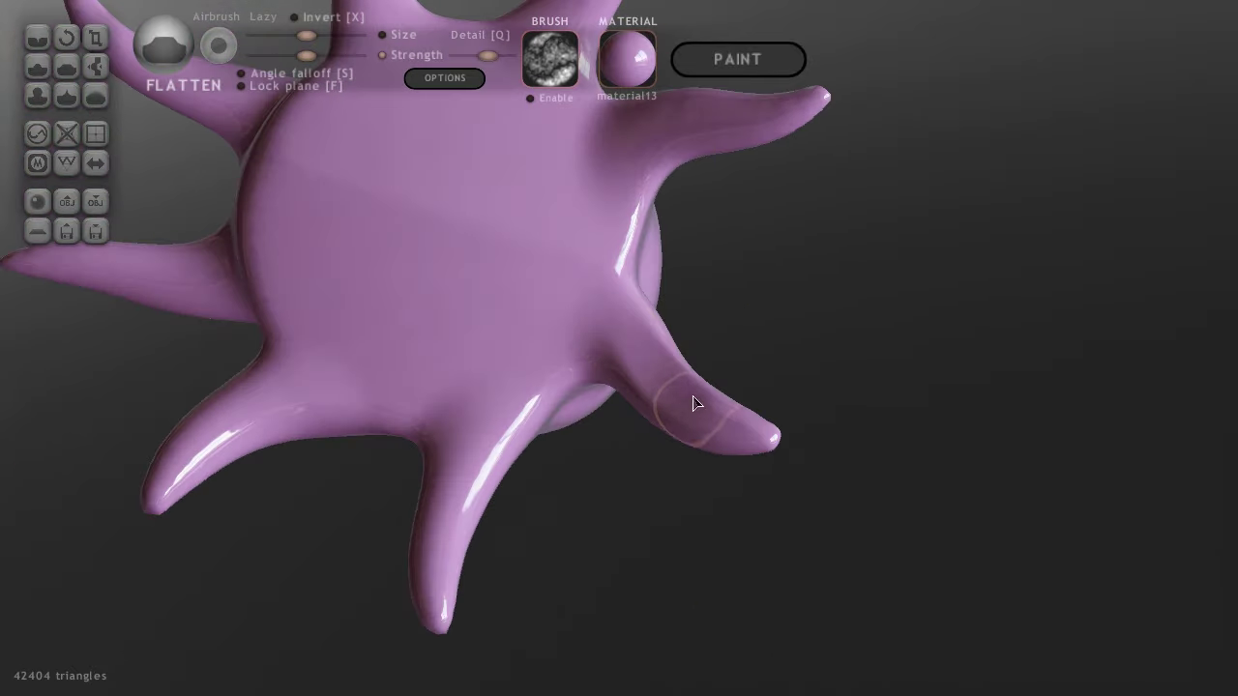
pyautogui.moveTo(692, 395); pyautogui.dragTo(699, 391)
pyautogui.moveTo(698, 391)
pyautogui.mouseDown(button='right')
pyautogui.moveTo(751, 354)
pyautogui.moveTo(784, 259)
pyautogui.mouseUp(button='right')
pyautogui.moveTo(865, 322)
pyautogui.mouseDown(button='right')
pyautogui.moveTo(842, 431)
pyautogui.moveTo(846, 316)
pyautogui.moveTo(735, 377)
pyautogui.mouseUp(button='right')
pyautogui.moveTo(735, 377); pyautogui.dragTo(727, 395)
pyautogui.moveTo(724, 396)
pyautogui.mouseDown(button='right')
pyautogui.moveTo(506, 442)
pyautogui.moveTo(675, 255)
pyautogui.mouseUp(button='right')
pyautogui.moveTo(674, 254); pyautogui.dragTo(735, 290)
pyautogui.moveTo(735, 290); pyautogui.dragTo(790, 356, button='right')
# Flatten the centre of the underside and where the tentacle roots meet the body.
pyautogui.moveTo(681, 280); pyautogui.dragTo(677, 290)
pyautogui.moveTo(677, 290)
pyautogui.mouseDown(button='right')
pyautogui.moveTo(629, 407)
pyautogui.moveTo(630, 282)
pyautogui.mouseUp(button='right')
pyautogui.moveTo(647, 272); pyautogui.dragTo(650, 281)
pyautogui.moveTo(650, 281)
pyautogui.mouseDown(button='right')
pyautogui.moveTo(664, 436)
pyautogui.moveTo(540, 338)
pyautogui.mouseUp(button='right')
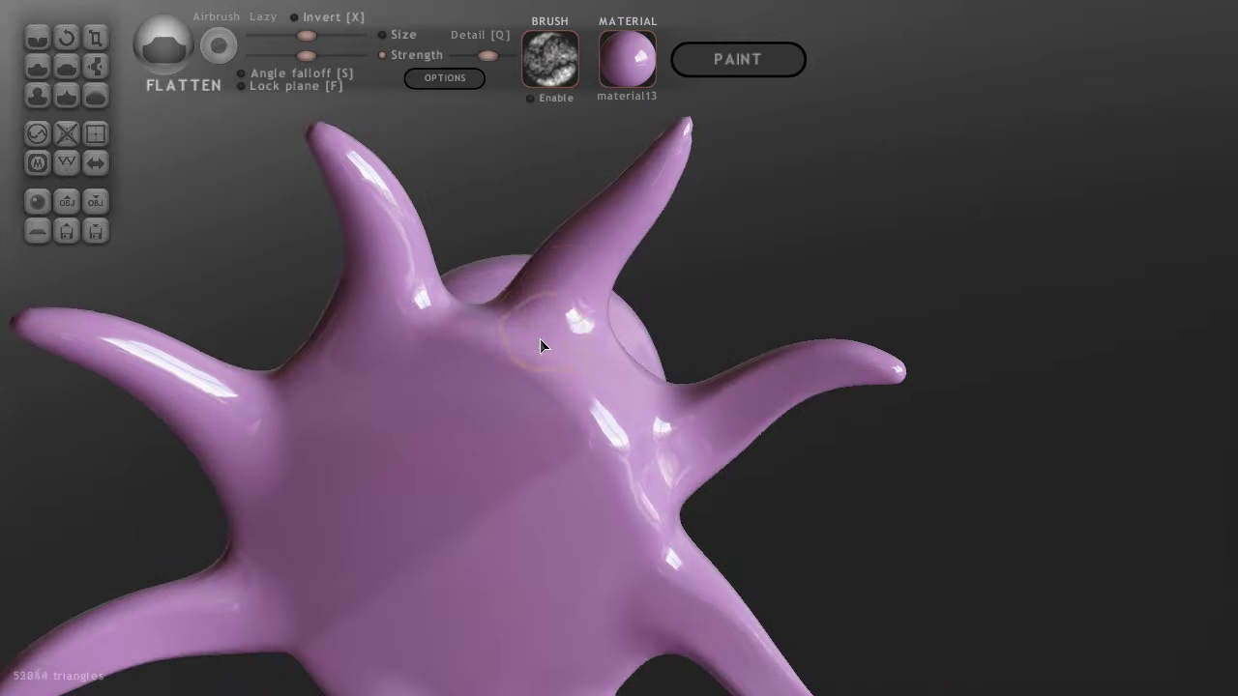
pyautogui.moveTo(513, 380)
pyautogui.mouseDown()
pyautogui.moveTo(655, 462)
pyautogui.moveTo(697, 453)
pyautogui.mouseUp()
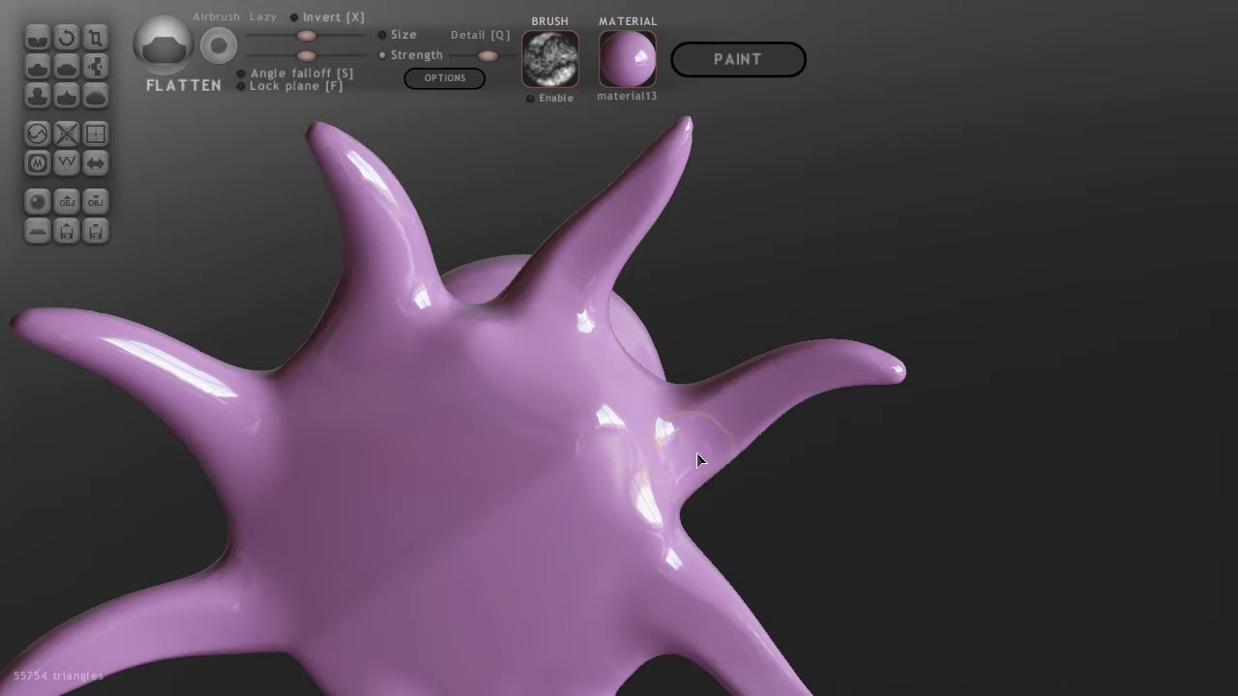
pyautogui.moveTo(697, 453)
pyautogui.mouseDown(button='right')
pyautogui.moveTo(710, 286)
pyautogui.moveTo(567, 296)
pyautogui.mouseUp(button='right')
pyautogui.moveTo(564, 350); pyautogui.dragTo(514, 302, button='right')
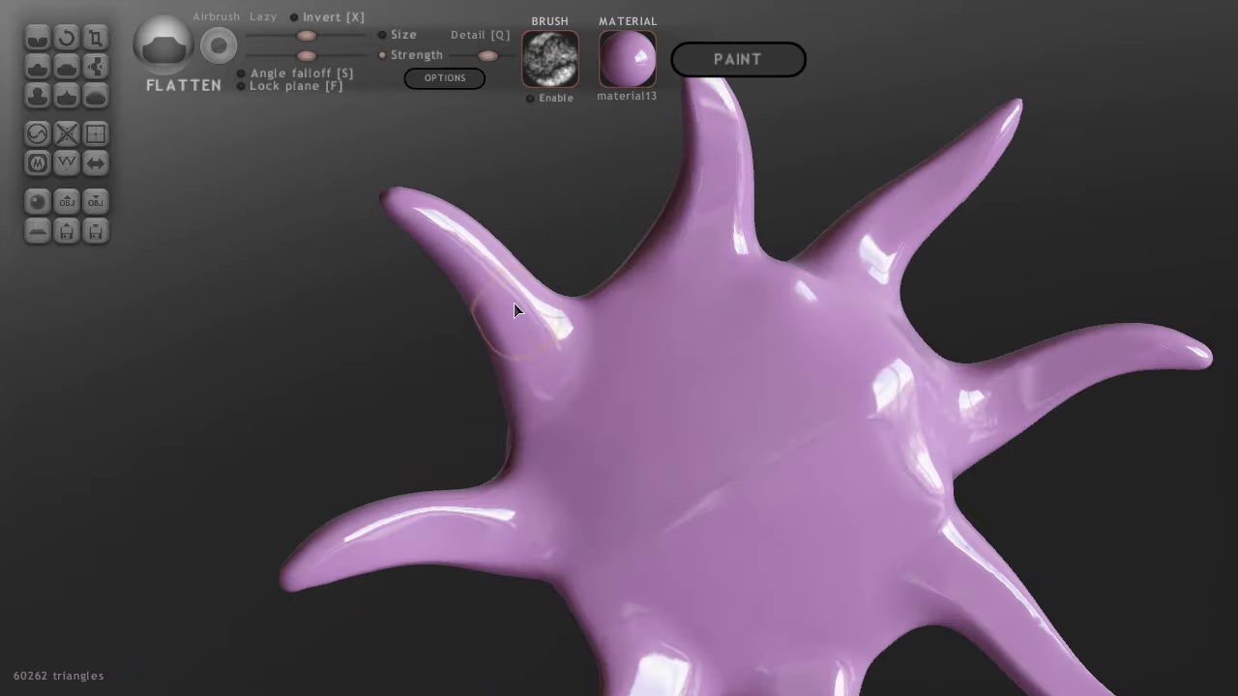
pyautogui.moveTo(514, 302); pyautogui.dragTo(519, 315)
pyautogui.moveTo(519, 316)
pyautogui.mouseDown(button='right')
pyautogui.moveTo(876, 531)
pyautogui.moveTo(755, 284)
pyautogui.mouseUp(button='right')
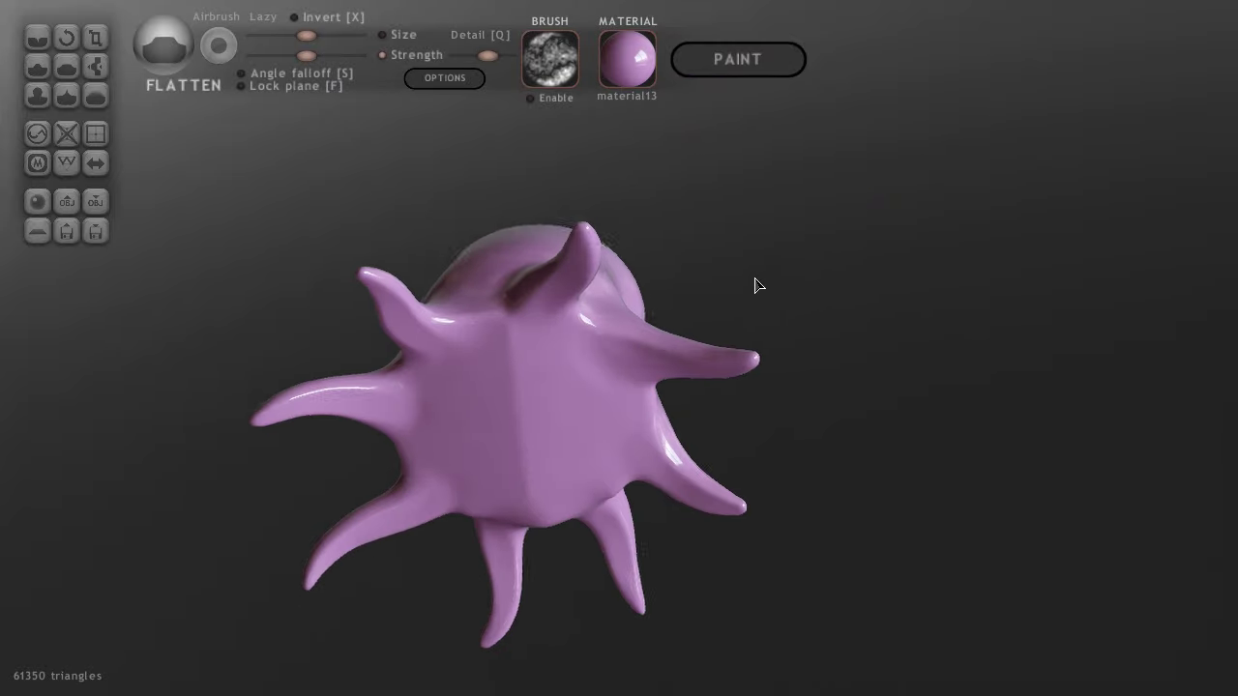
pyautogui.scroll(5, 755, 309)
# Pinch the first tentacles slimmer from tip to root.
pyautogui.press('6')
pyautogui.scroll(-3, 636, 341)
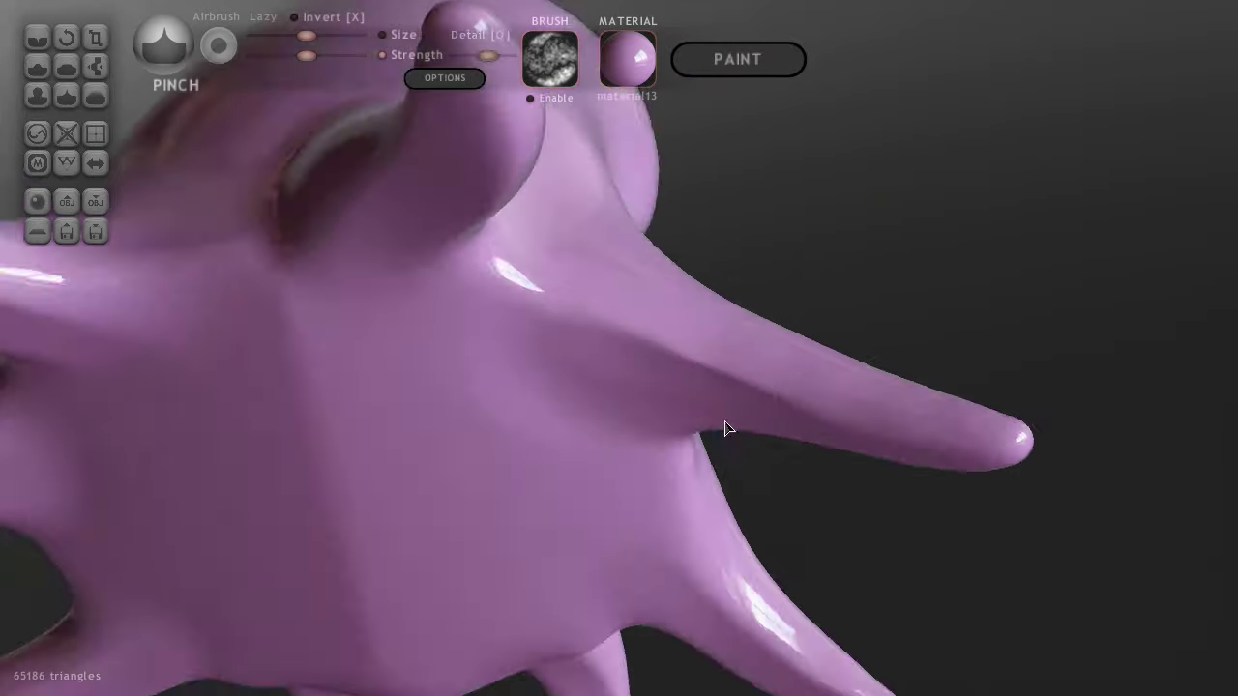
pyautogui.moveTo(726, 428)
pyautogui.mouseDown(button='right')
pyautogui.moveTo(912, 299)
pyautogui.moveTo(957, 332)
pyautogui.mouseUp(button='right')
pyautogui.moveTo(957, 332); pyautogui.dragTo(870, 319)
pyautogui.moveTo(870, 319)
pyautogui.mouseDown(button='right')
pyautogui.moveTo(344, 236)
pyautogui.moveTo(539, 350)
pyautogui.mouseUp(button='right')
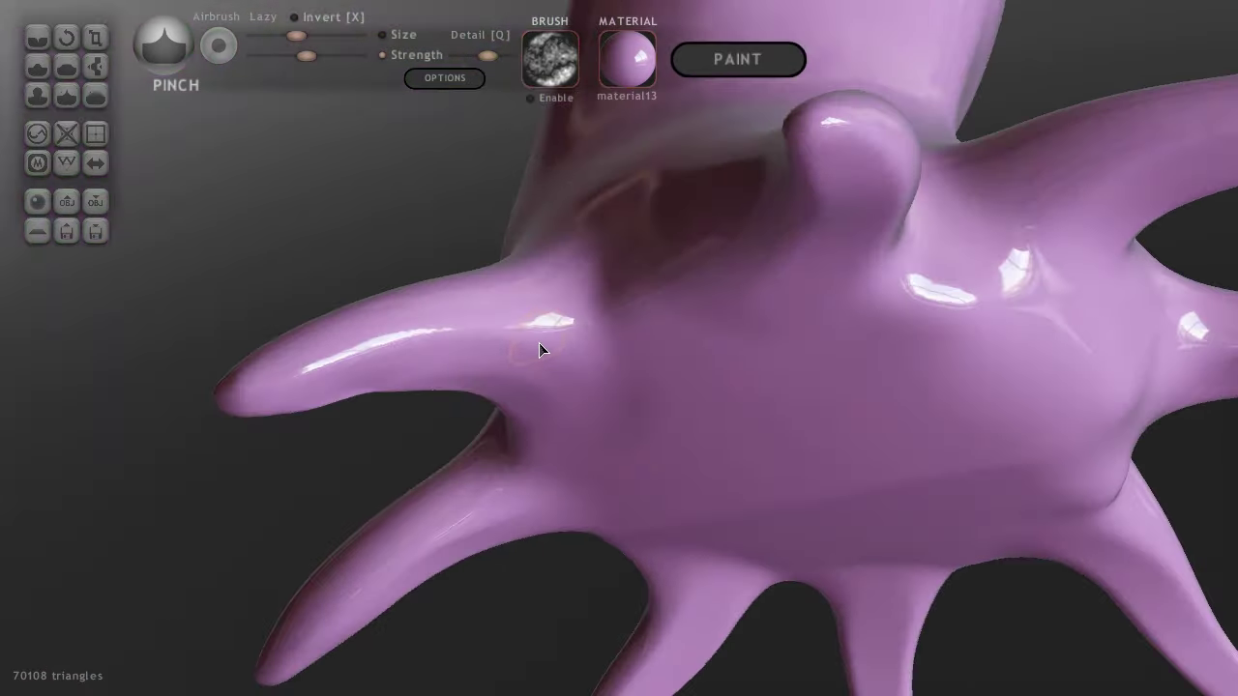
pyautogui.moveTo(375, 364)
pyautogui.mouseDown(button='right')
pyautogui.moveTo(685, 346)
pyautogui.moveTo(691, 403)
pyautogui.moveTo(697, 356)
pyautogui.mouseUp(button='right')
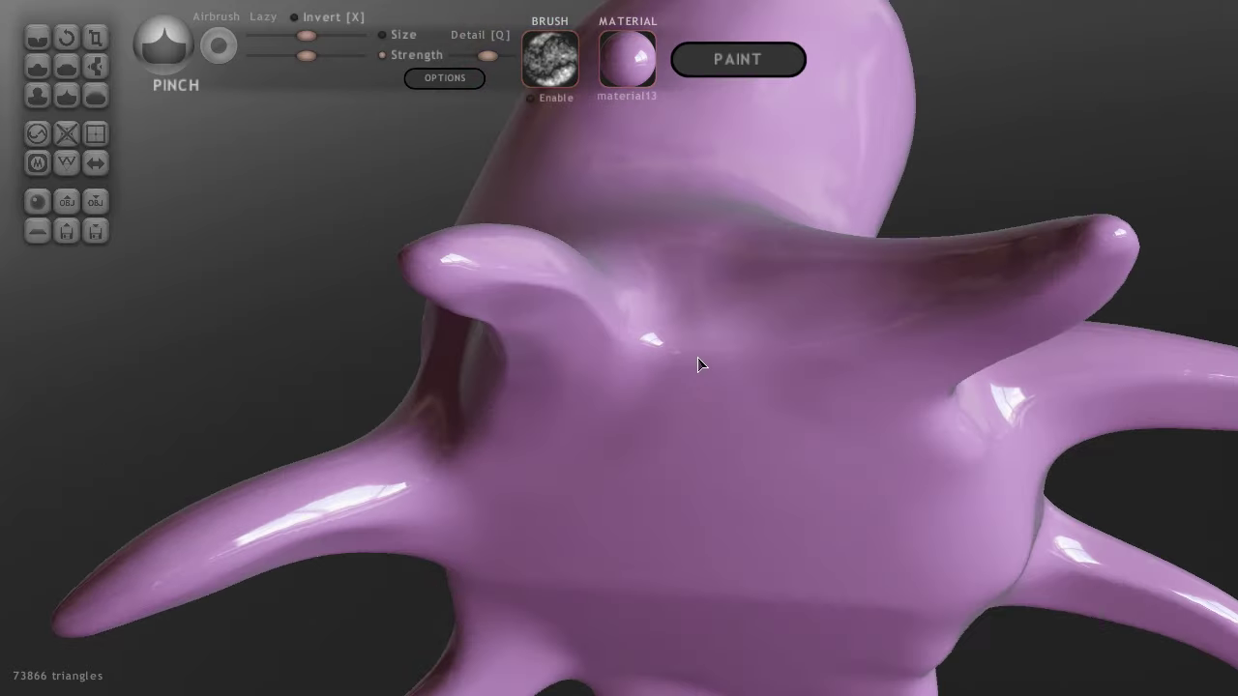
pyautogui.moveTo(698, 357); pyautogui.dragTo(677, 349)
pyautogui.moveTo(677, 348)
pyautogui.mouseDown(button='right')
pyautogui.moveTo(906, 366)
pyautogui.moveTo(716, 490)
pyautogui.mouseUp(button='right')
pyautogui.moveTo(716, 490); pyautogui.dragTo(721, 488)
pyautogui.moveTo(721, 489)
pyautogui.mouseDown(button='right')
pyautogui.moveTo(741, 309)
pyautogui.moveTo(692, 363)
pyautogui.mouseUp(button='right')
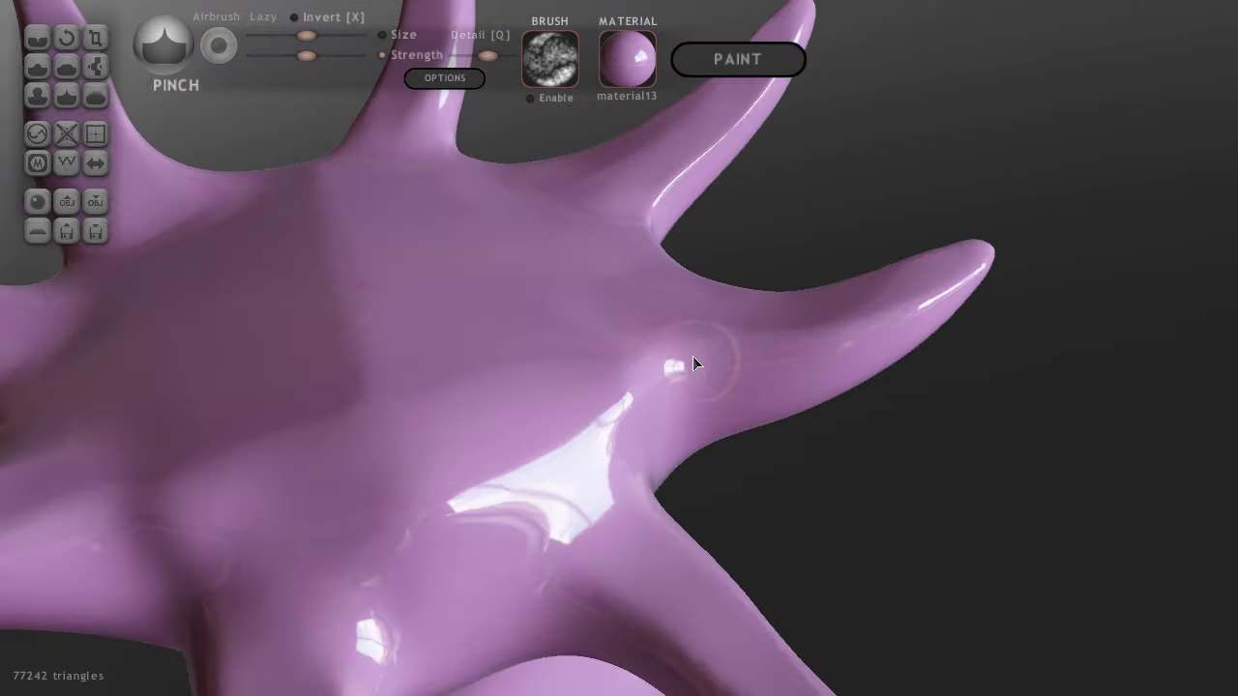
# Sharpen the edges of the next tentacles, including the upper right one.
pyautogui.moveTo(884, 317)
pyautogui.mouseDown(button='right')
pyautogui.moveTo(642, 356)
pyautogui.moveTo(767, 210)
pyautogui.moveTo(720, 294)
pyautogui.mouseUp(button='right')
pyautogui.moveTo(721, 294); pyautogui.dragTo(731, 310)
pyautogui.moveTo(730, 310)
pyautogui.mouseDown(button='right')
pyautogui.moveTo(473, 409)
pyautogui.moveTo(484, 381)
pyautogui.moveTo(522, 382)
pyautogui.mouseUp(button='right')
pyautogui.moveTo(522, 382); pyautogui.dragTo(603, 426)
pyautogui.moveTo(603, 425); pyautogui.dragTo(624, 438, button='right')
pyautogui.moveTo(623, 438); pyautogui.dragTo(580, 383)
pyautogui.moveTo(580, 382)
pyautogui.mouseDown(button='right')
pyautogui.moveTo(697, 310)
pyautogui.moveTo(644, 384)
pyautogui.moveTo(732, 387)
pyautogui.moveTo(729, 329)
pyautogui.moveTo(854, 268)
pyautogui.mouseUp(button='right')
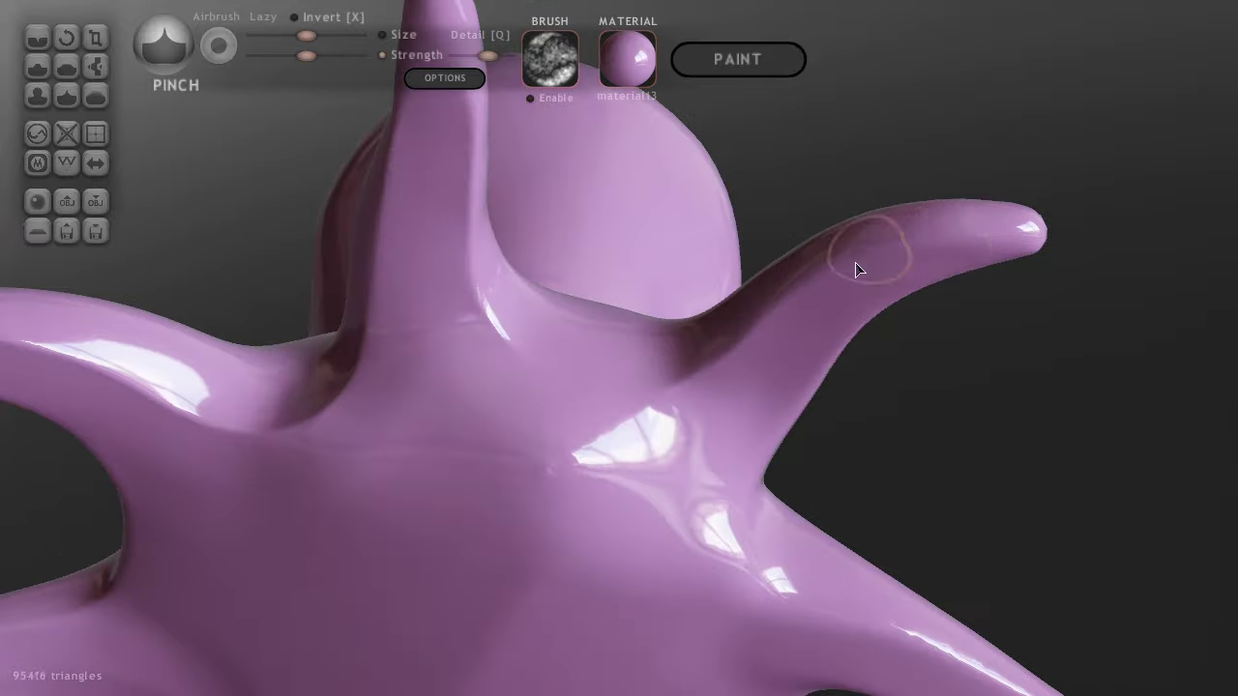
pyautogui.moveTo(854, 268); pyautogui.dragTo(832, 280)
pyautogui.moveTo(832, 280); pyautogui.dragTo(677, 339, button='right')
pyautogui.moveTo(678, 339); pyautogui.dragTo(635, 332)
# Slim down the left tentacle, the upward-curving tentacle and one more tentacle.
pyautogui.moveTo(756, 356); pyautogui.dragTo(666, 379, button='right')
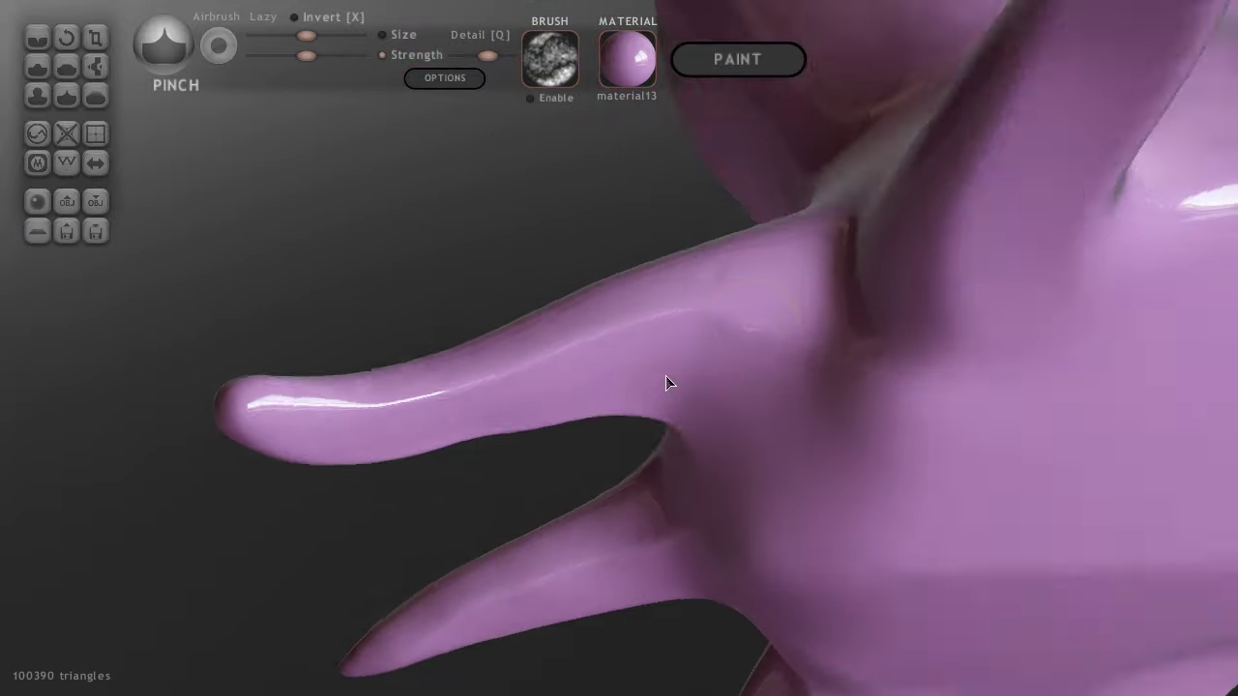
pyautogui.moveTo(666, 379); pyautogui.dragTo(561, 354)
pyautogui.moveTo(561, 354)
pyautogui.mouseDown(button='right')
pyautogui.moveTo(727, 366)
pyautogui.moveTo(649, 229)
pyautogui.moveTo(442, 254)
pyautogui.mouseUp(button='right')
pyautogui.moveTo(442, 255); pyautogui.dragTo(435, 281)
pyautogui.moveTo(435, 280)
pyautogui.mouseDown(button='right')
pyautogui.moveTo(323, 397)
pyautogui.moveTo(555, 336)
pyautogui.mouseUp(button='right')
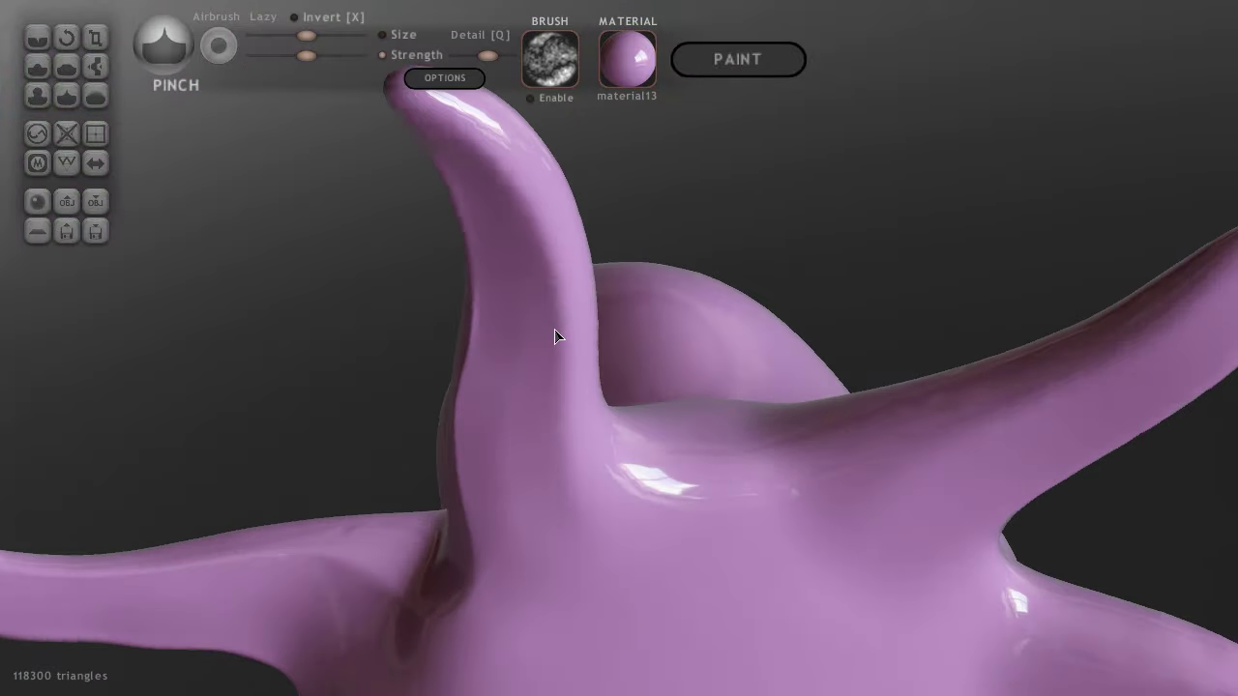
pyautogui.moveTo(554, 336); pyautogui.dragTo(533, 474)
pyautogui.moveTo(533, 474); pyautogui.dragTo(526, 445, button='right')
pyautogui.moveTo(839, 390)
pyautogui.mouseDown(button='right')
pyautogui.moveTo(700, 267)
pyautogui.moveTo(600, 426)
pyautogui.mouseUp(button='right')
pyautogui.scroll(-3, 642, 242)
pyautogui.moveTo(600, 425); pyautogui.dragTo(587, 464)
pyautogui.moveTo(568, 472)
pyautogui.mouseDown(button='right')
pyautogui.moveTo(748, 362)
pyautogui.moveTo(580, 438)
pyautogui.moveTo(812, 334)
pyautogui.moveTo(777, 422)
pyautogui.moveTo(865, 493)
pyautogui.mouseUp(button='right')
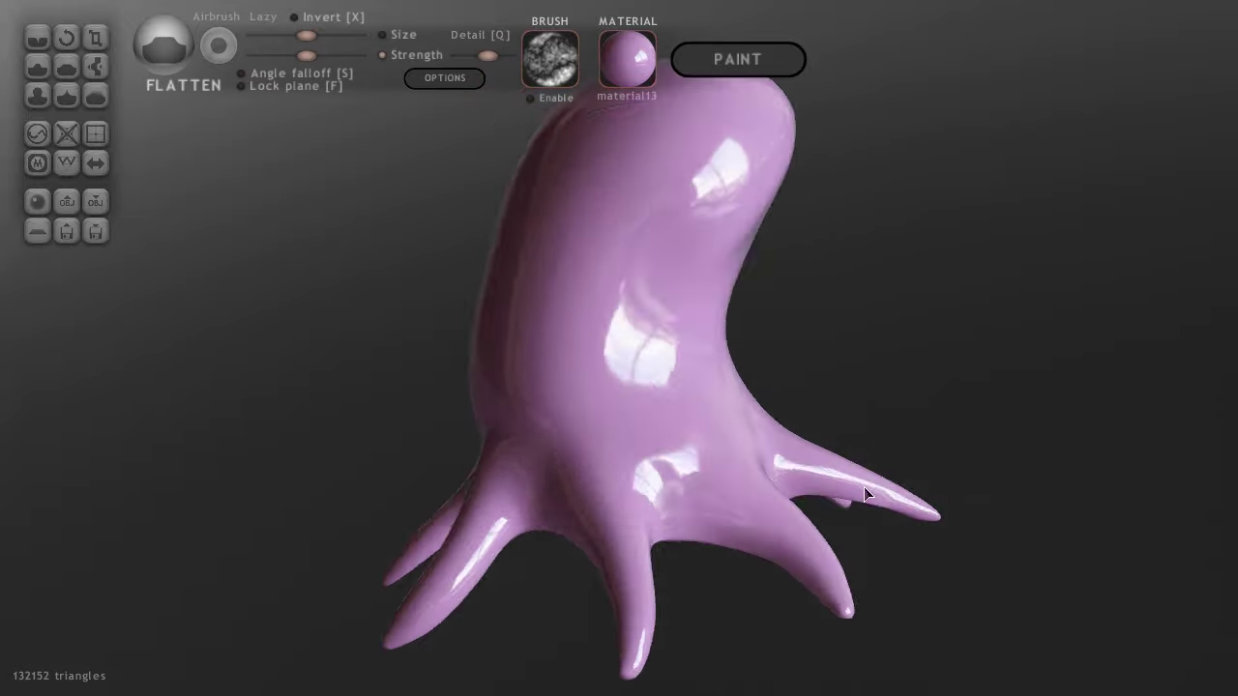
# Reshape the side of the octopus's body, undoing the last front stroke.
pyautogui.scroll(3, 784, 440)
pyautogui.moveTo(784, 440)
pyautogui.mouseDown(button='right')
pyautogui.moveTo(720, 443)
pyautogui.moveTo(689, 350)
pyautogui.mouseUp(button='right')
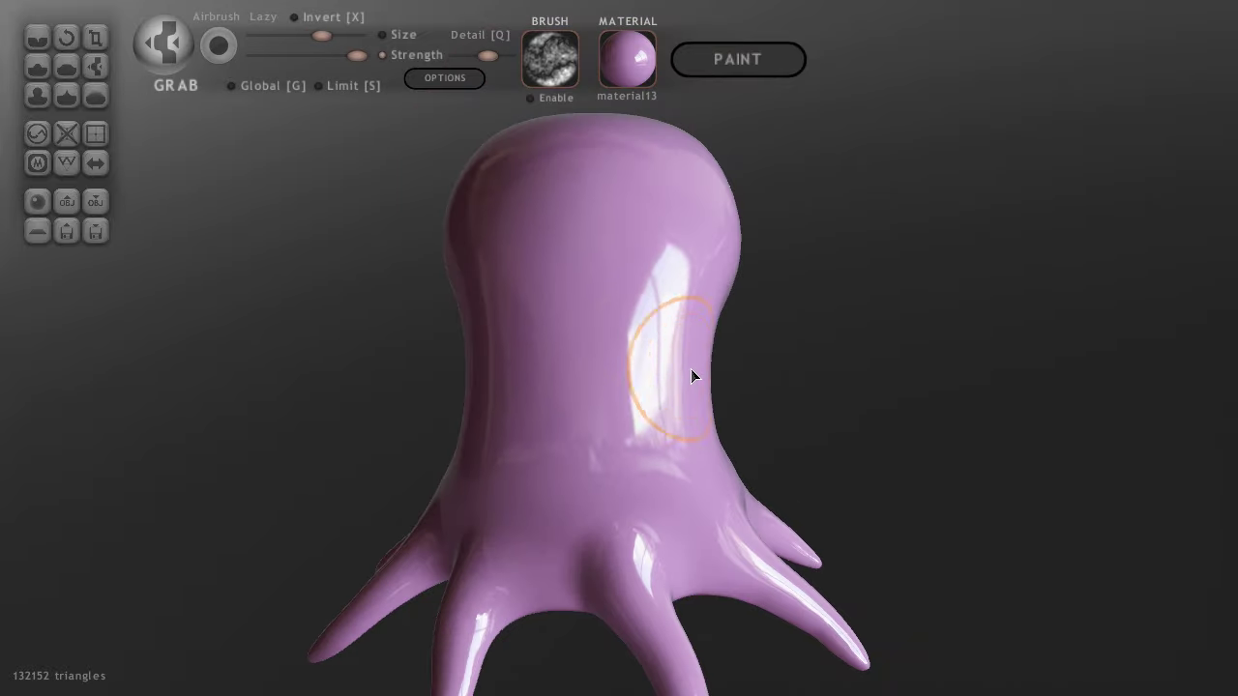
pyautogui.moveTo(691, 368); pyautogui.dragTo(682, 378)
pyautogui.moveTo(682, 377); pyautogui.dragTo(523, 391, button='right')
pyautogui.scroll(3, 580, 395)
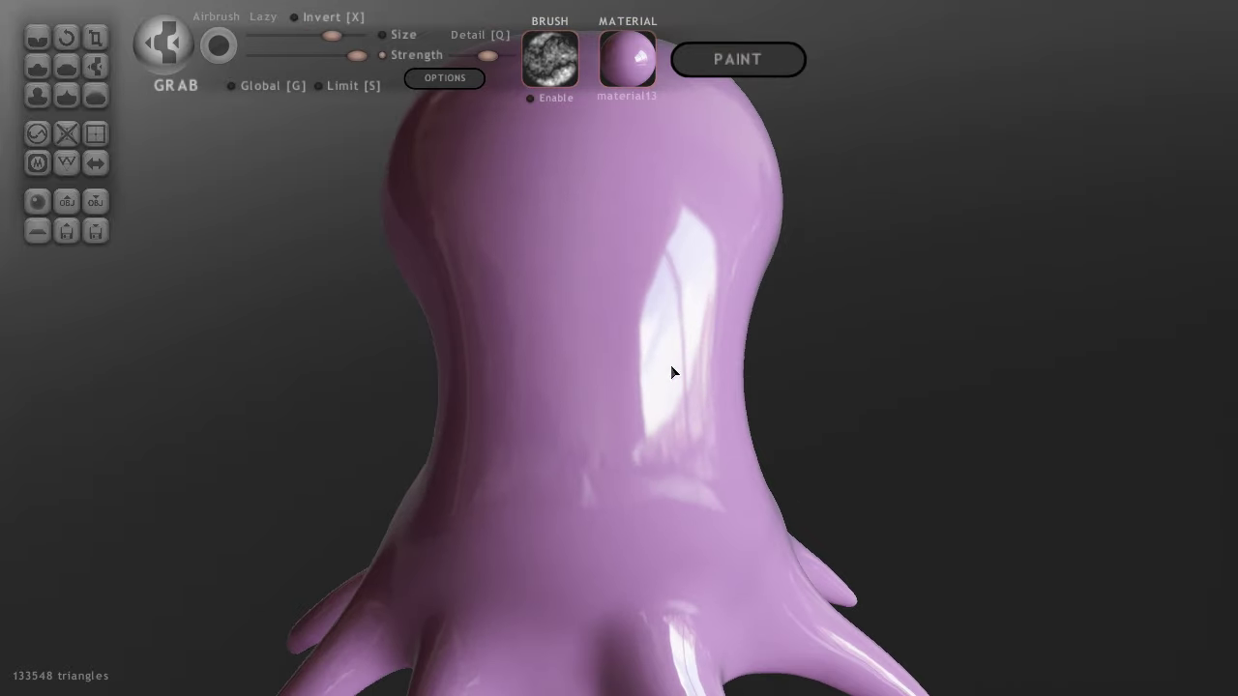
pyautogui.moveTo(639, 378)
pyautogui.mouseDown(button='right')
pyautogui.moveTo(621, 275)
pyautogui.moveTo(553, 291)
pyautogui.mouseUp(button='right')
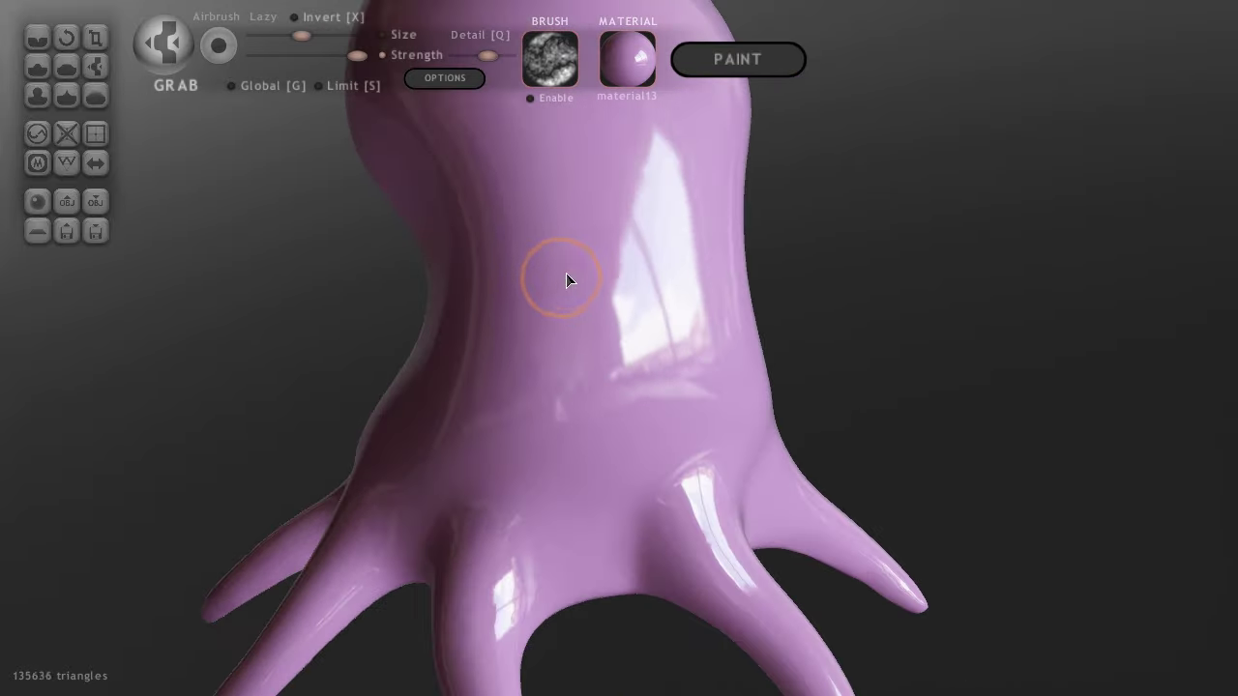
pyautogui.moveTo(566, 280); pyautogui.dragTo(575, 279)
pyautogui.hotkey('ctrl', 'z')
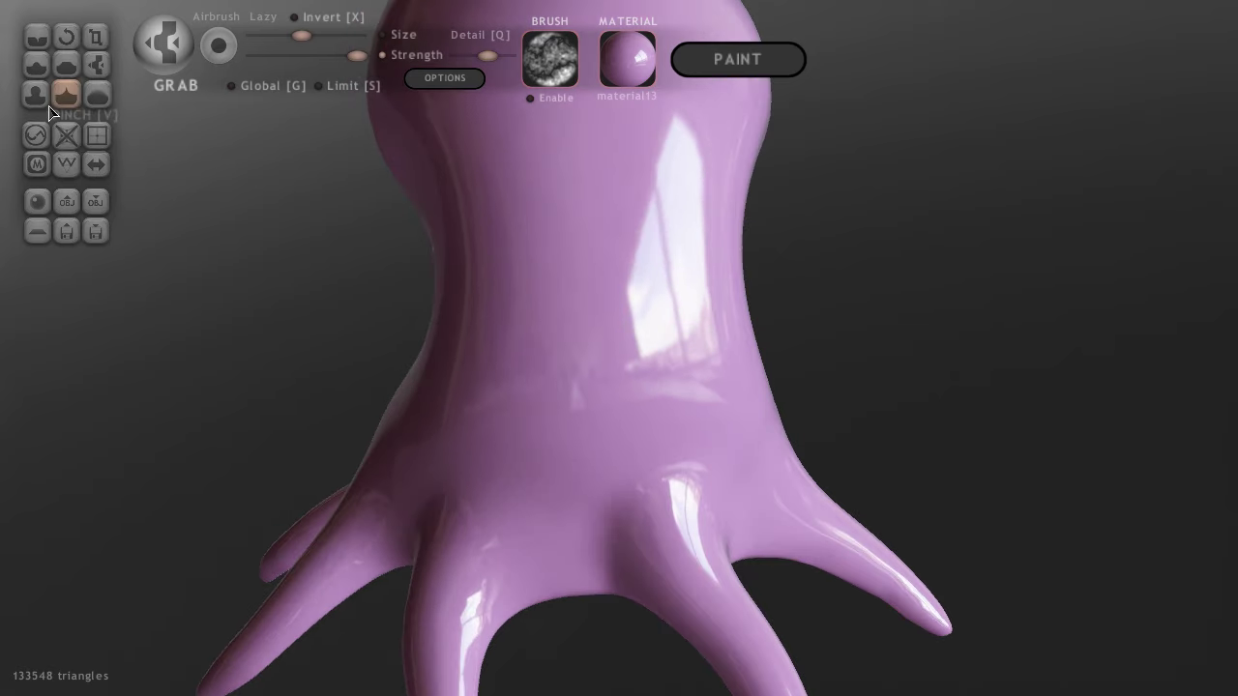
# Inflate two round bumps side by side on the front of the body.
pyautogui.press('i')
pyautogui.moveTo(570, 297)
pyautogui.mouseDown(button='right')
pyautogui.moveTo(626, 283)
pyautogui.moveTo(665, 320)
pyautogui.moveTo(620, 317)
pyautogui.mouseUp(button='right')
pyautogui.click(616, 286)
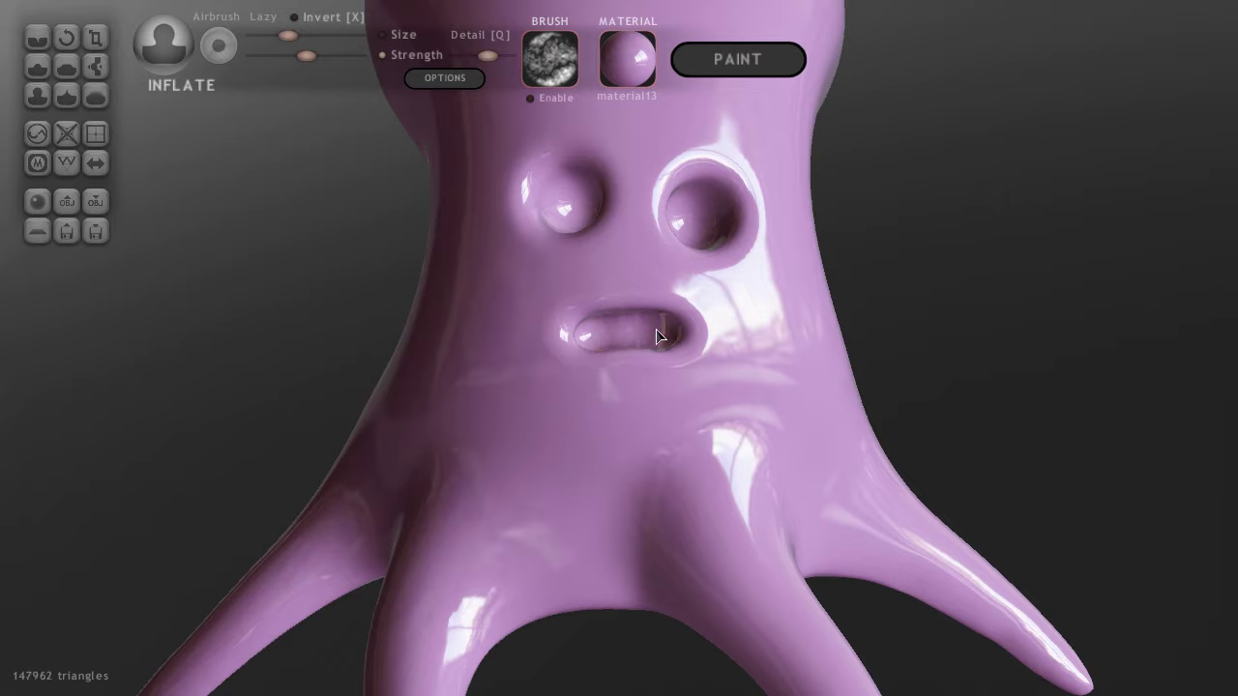
# Inflate the octopus's mouth outward.
pyautogui.scroll(-5, 656, 335)
pyautogui.moveTo(590, 299); pyautogui.dragTo(701, 327, button='right')
pyautogui.moveTo(619, 358); pyautogui.dragTo(643, 359)
pyautogui.scroll(5, 655, 384)
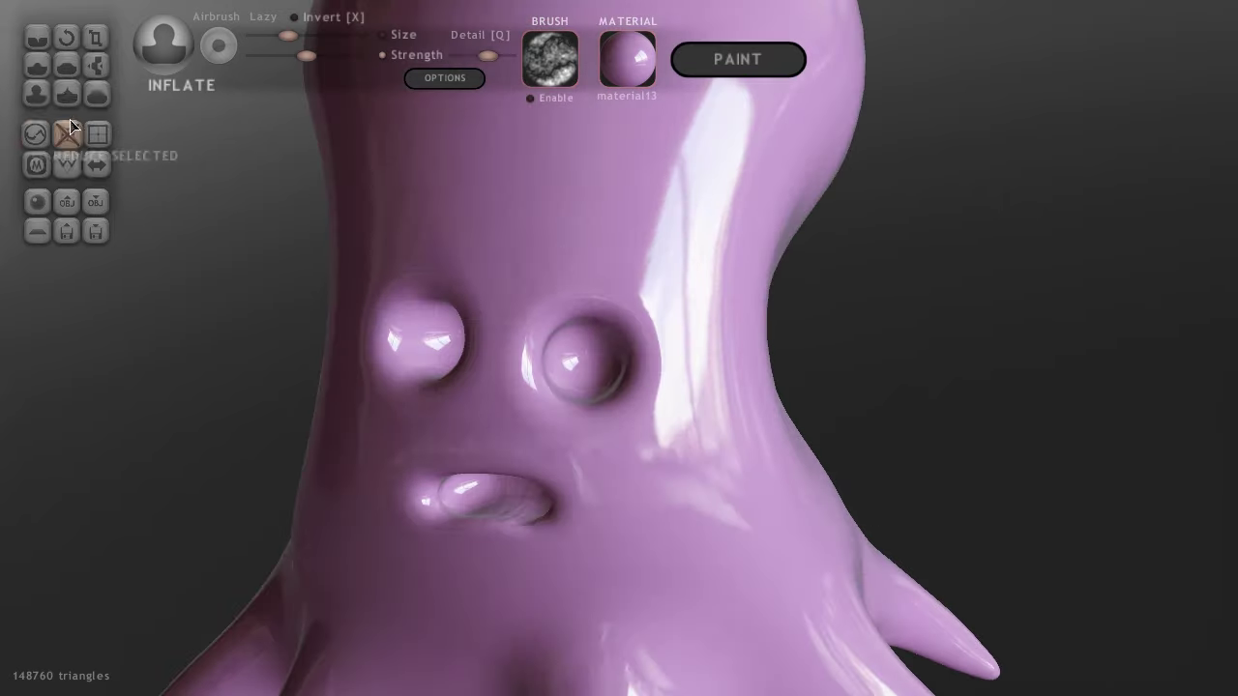
# Add a separate sphere object, shrink it to eyeball size and place it in one socket.
pyautogui.click(36, 201)
pyautogui.click(621, 379)
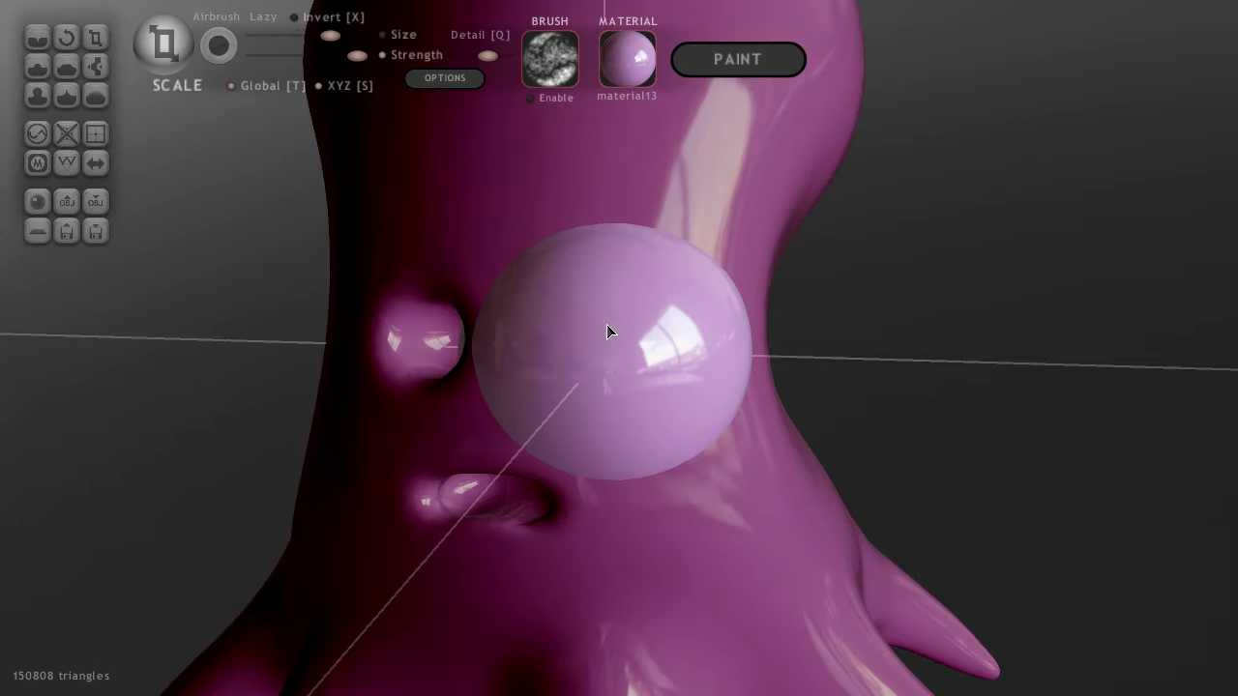
pyautogui.moveTo(606, 332); pyautogui.dragTo(605, 370)
pyautogui.moveTo(605, 371); pyautogui.dragTo(629, 375, button='right')
pyautogui.scroll(-5, 611, 366)
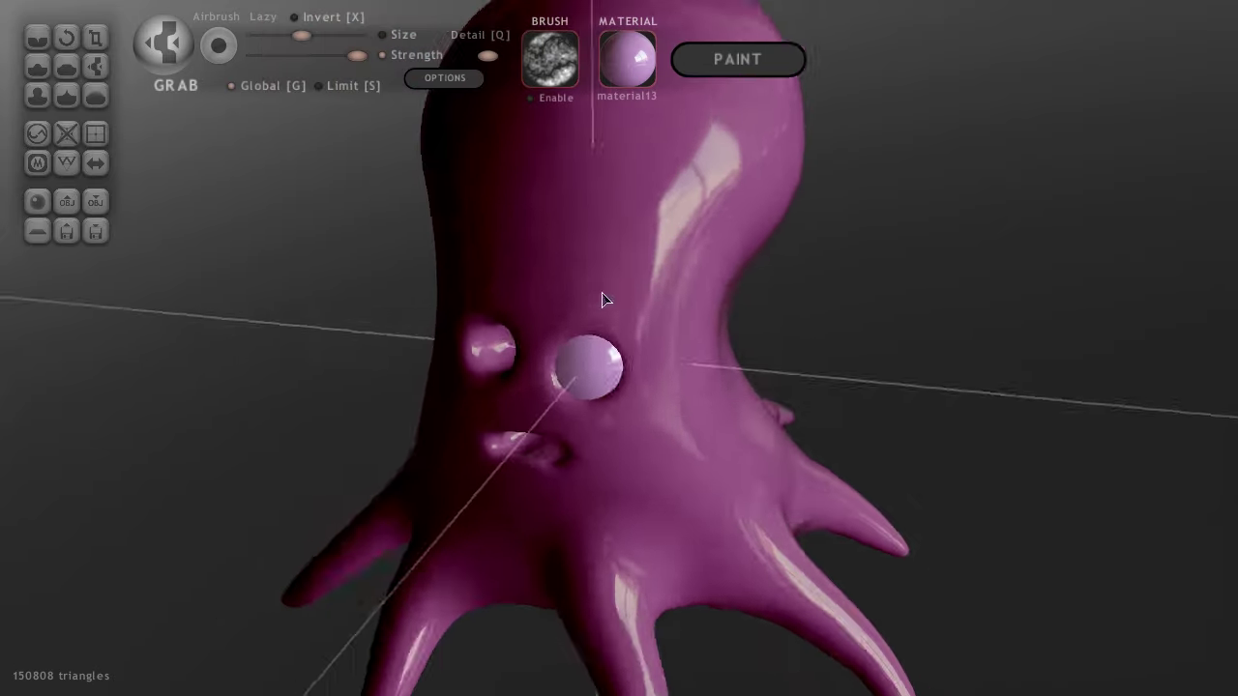
pyautogui.moveTo(603, 299); pyautogui.dragTo(589, 381, button='right')
pyautogui.scroll(5, 589, 381)
# Add a second sphere object and scale it into the other eye socket.
pyautogui.click(37, 201)
pyautogui.click(591, 378)
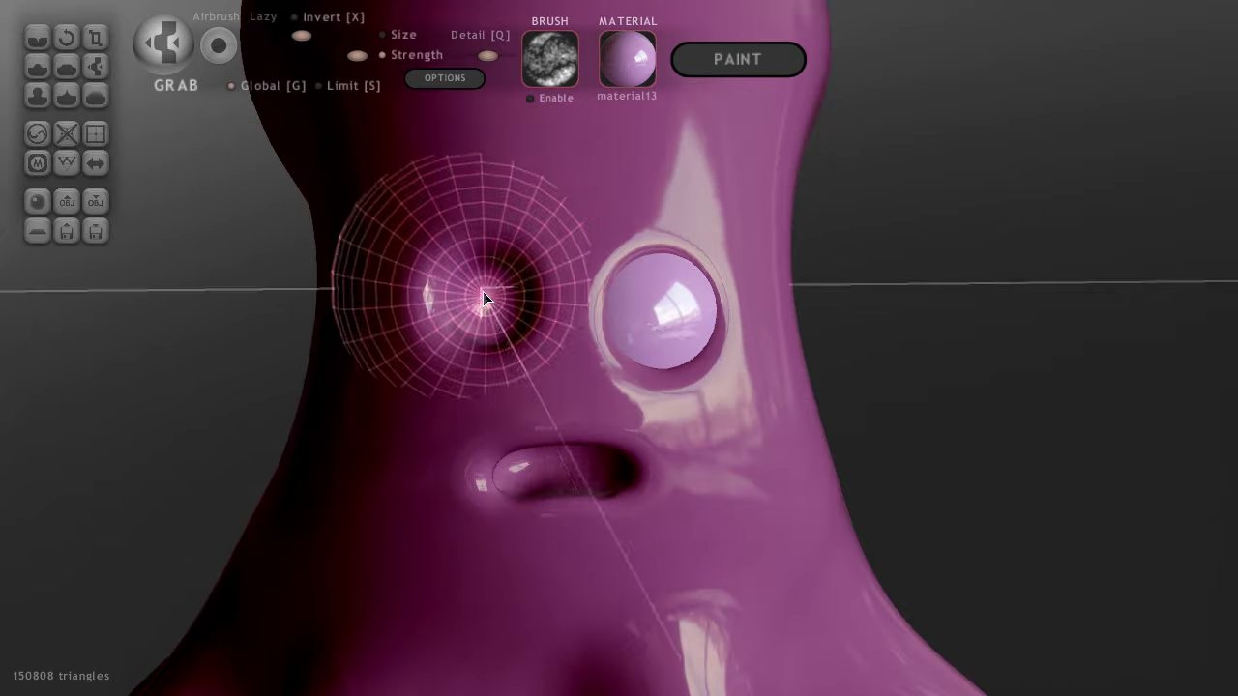
pyautogui.press('3')
pyautogui.moveTo(482, 317); pyautogui.dragTo(470, 327)
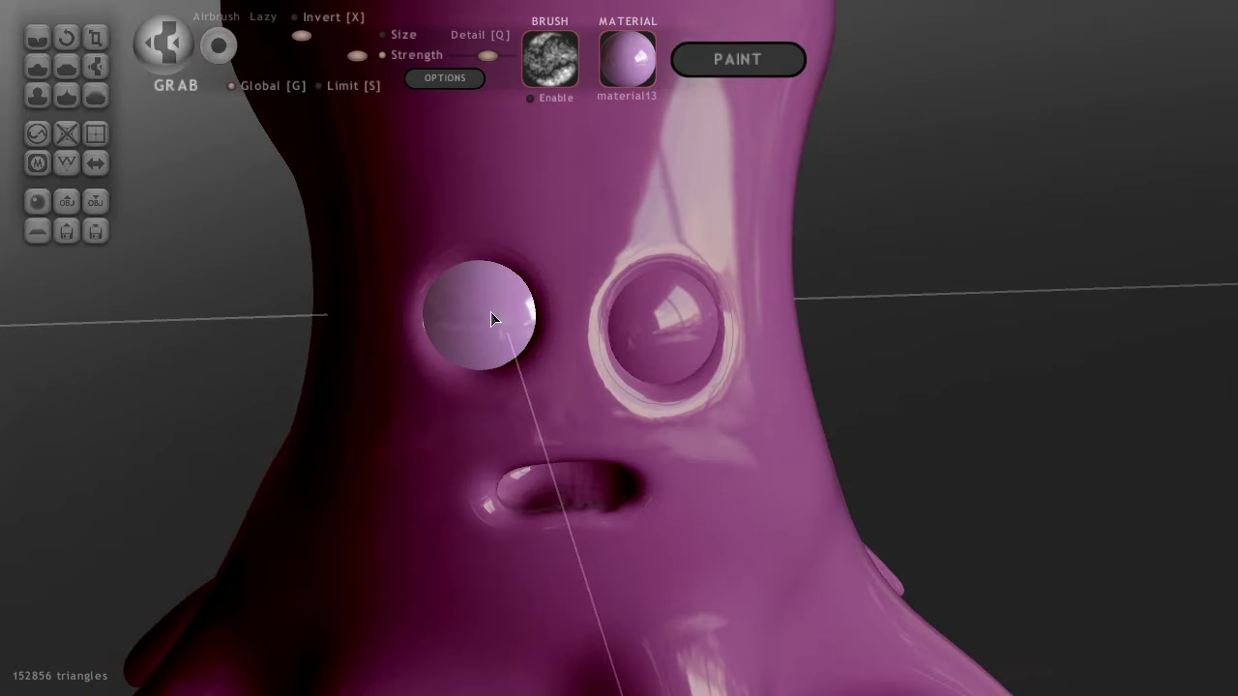
pyautogui.moveTo(490, 311)
pyautogui.mouseDown(button='right')
pyautogui.moveTo(658, 404)
pyautogui.moveTo(652, 315)
pyautogui.moveTo(704, 271)
pyautogui.moveTo(625, 296)
pyautogui.mouseUp(button='right')
pyautogui.scroll(-5, 652, 315)
pyautogui.scroll(3, 656, 343)
# Raise small round sucker bumps along the tentacles with a reduced-size Draw brush.
pyautogui.scroll(2, 649, 378)
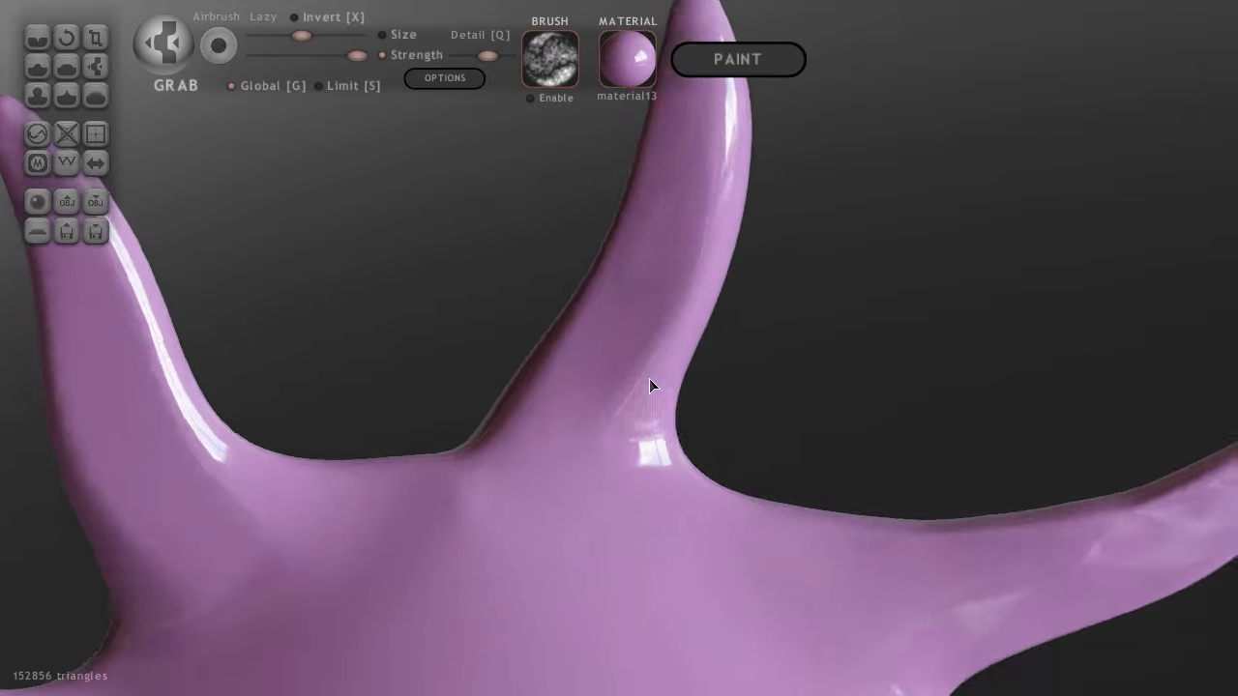
pyautogui.moveTo(649, 385); pyautogui.dragTo(583, 411, button='right')
pyautogui.press('1')
pyautogui.click(592, 333)
pyautogui.moveTo(610, 339)
pyautogui.mouseDown(button='right')
pyautogui.moveTo(668, 354)
pyautogui.moveTo(584, 412)
pyautogui.moveTo(566, 447)
pyautogui.mouseUp(button='right')
pyautogui.click(638, 385)
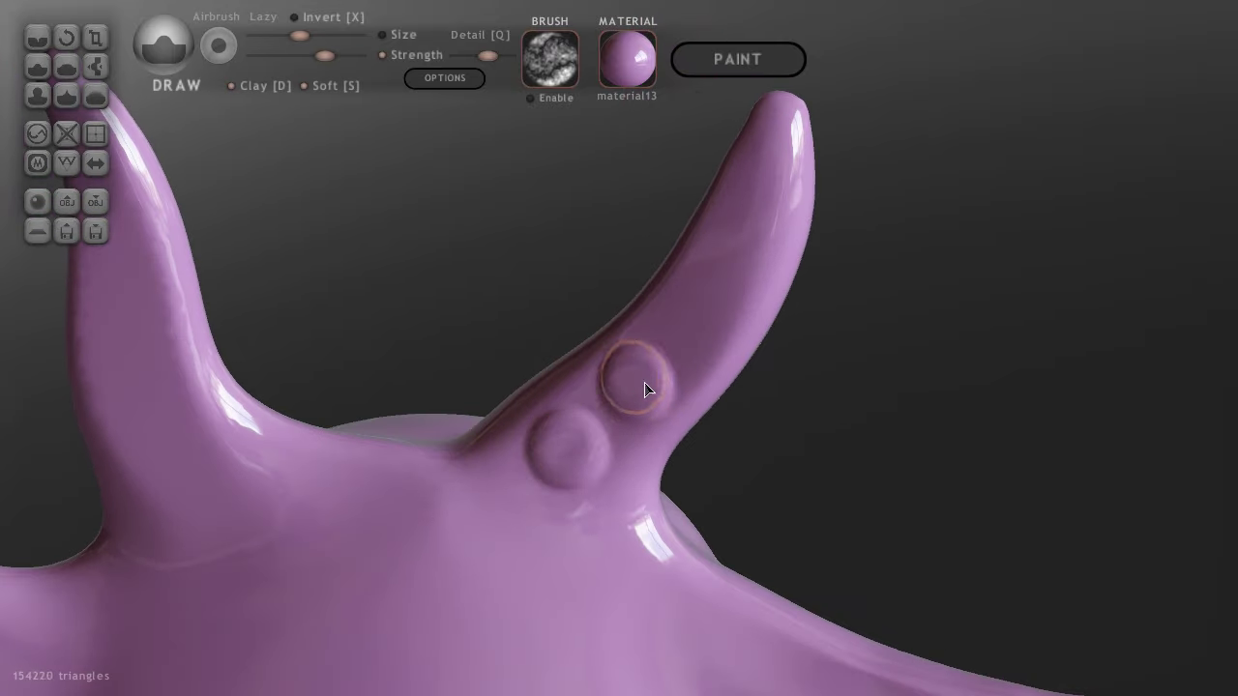
pyautogui.moveTo(645, 382); pyautogui.dragTo(771, 261, button='right')
pyautogui.press('space')
pyautogui.click(687, 348)
pyautogui.moveTo(687, 348)
pyautogui.mouseDown(button='right')
pyautogui.moveTo(826, 319)
pyautogui.moveTo(732, 448)
pyautogui.mouseUp(button='right')
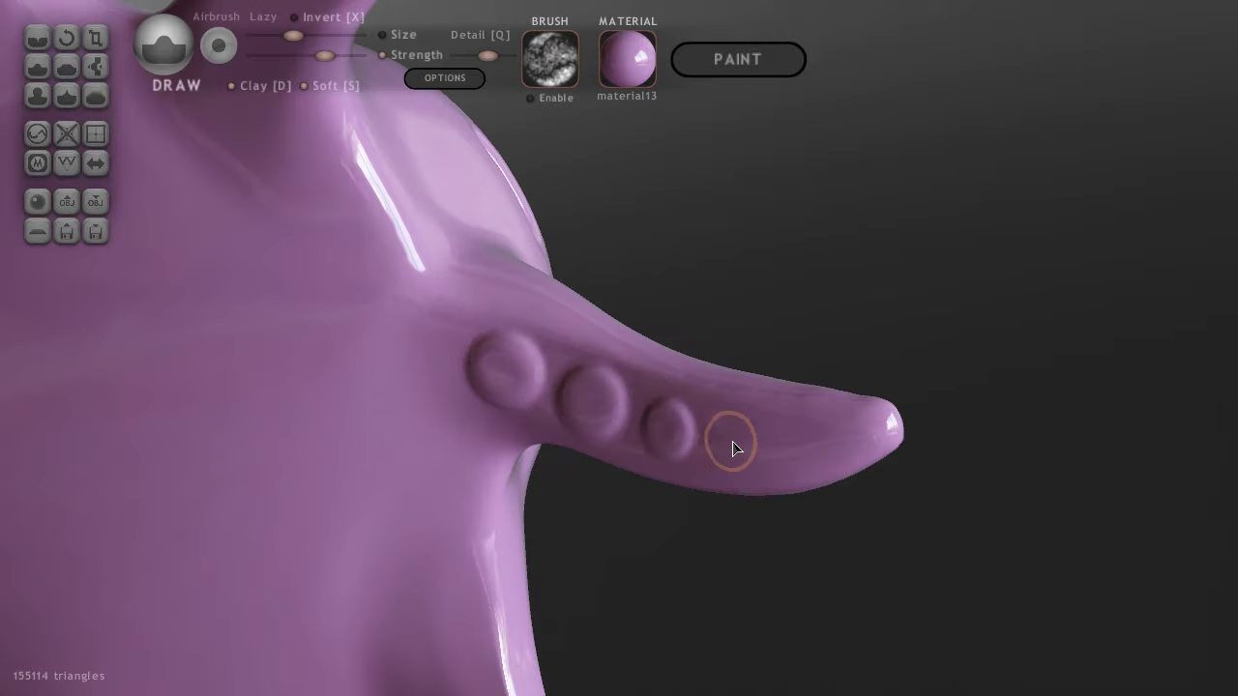
pyautogui.click(818, 446)
pyautogui.moveTo(817, 446)
pyautogui.mouseDown(button='right')
pyautogui.moveTo(813, 299)
pyautogui.moveTo(899, 406)
pyautogui.mouseUp(button='right')
# Dent each sucker's centre with inverted Inflate, adding more suckers along another tentacle.
pyautogui.scroll(3, 898, 406)
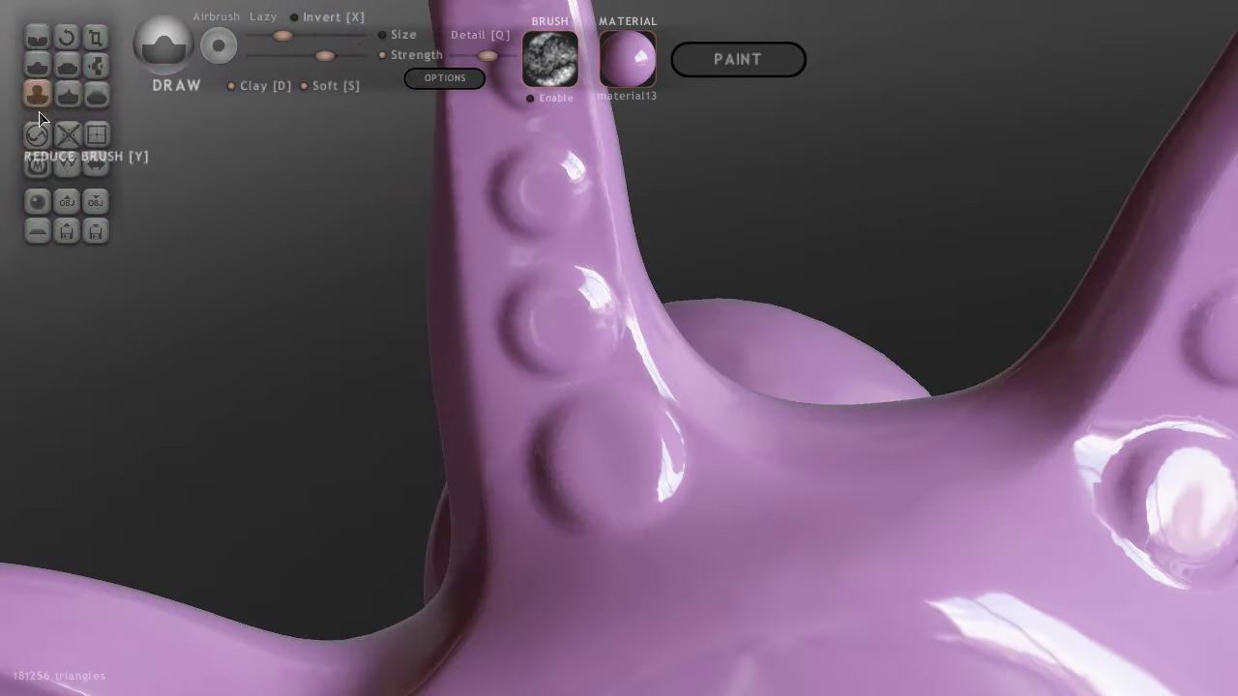
pyautogui.click(611, 459)
pyautogui.moveTo(610, 459)
pyautogui.mouseDown(button='right')
pyautogui.moveTo(555, 318)
pyautogui.moveTo(578, 322)
pyautogui.mouseUp(button='right')
pyautogui.click(558, 308)
pyautogui.press('space')
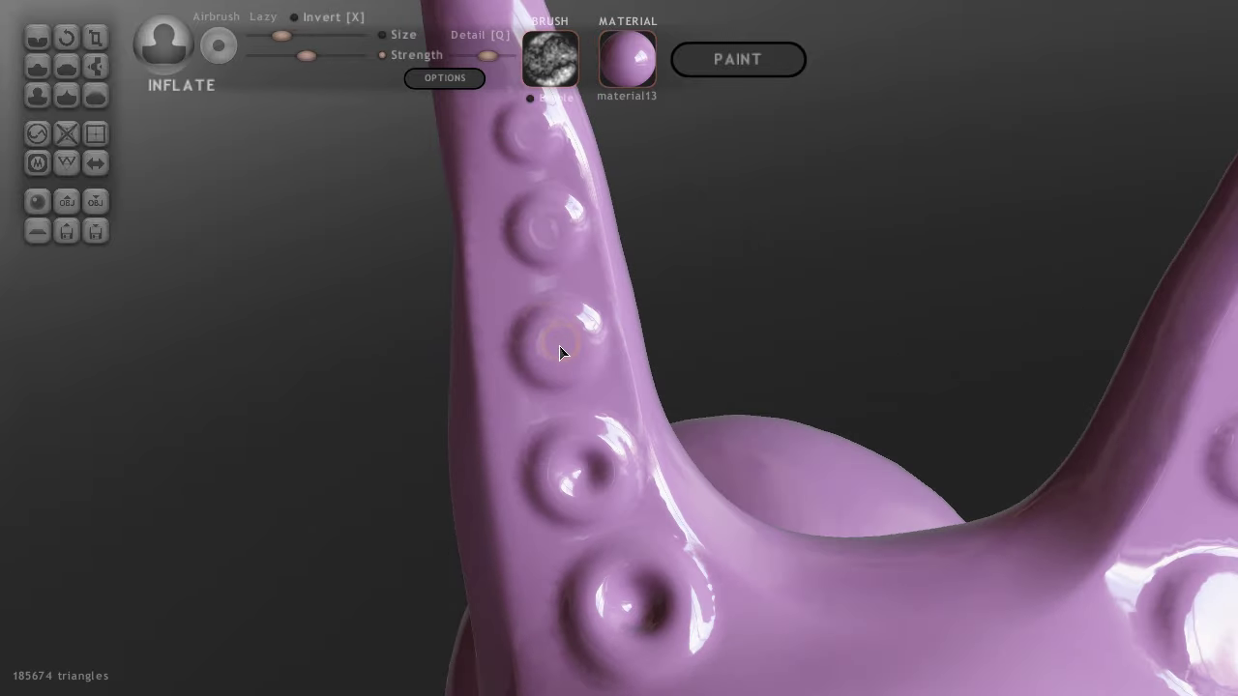
pyautogui.click(560, 348)
pyautogui.moveTo(600, 375)
pyautogui.mouseDown(button='right')
pyautogui.moveTo(564, 278)
pyautogui.moveTo(677, 327)
pyautogui.moveTo(623, 405)
pyautogui.mouseUp(button='right')
pyautogui.click(623, 398)
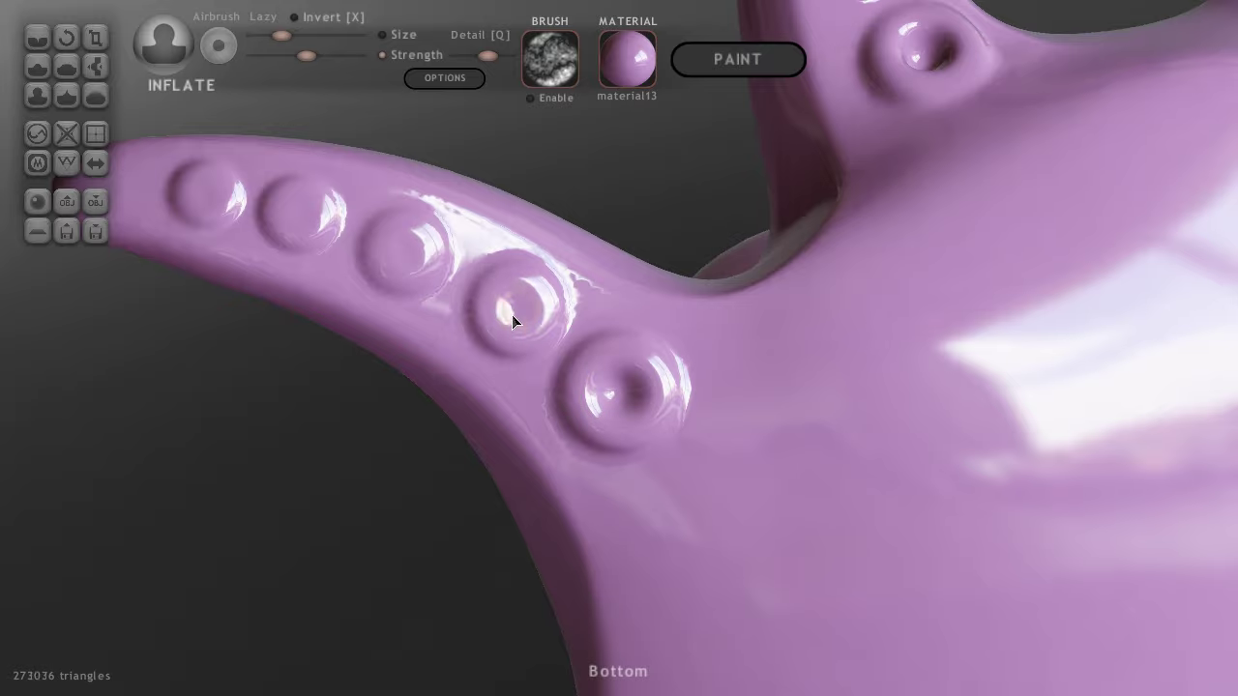
pyautogui.click(407, 255)
pyautogui.moveTo(406, 254); pyautogui.dragTo(546, 259, button='right')
pyautogui.click(455, 239)
pyautogui.moveTo(455, 239); pyautogui.dragTo(843, 452, button='right')
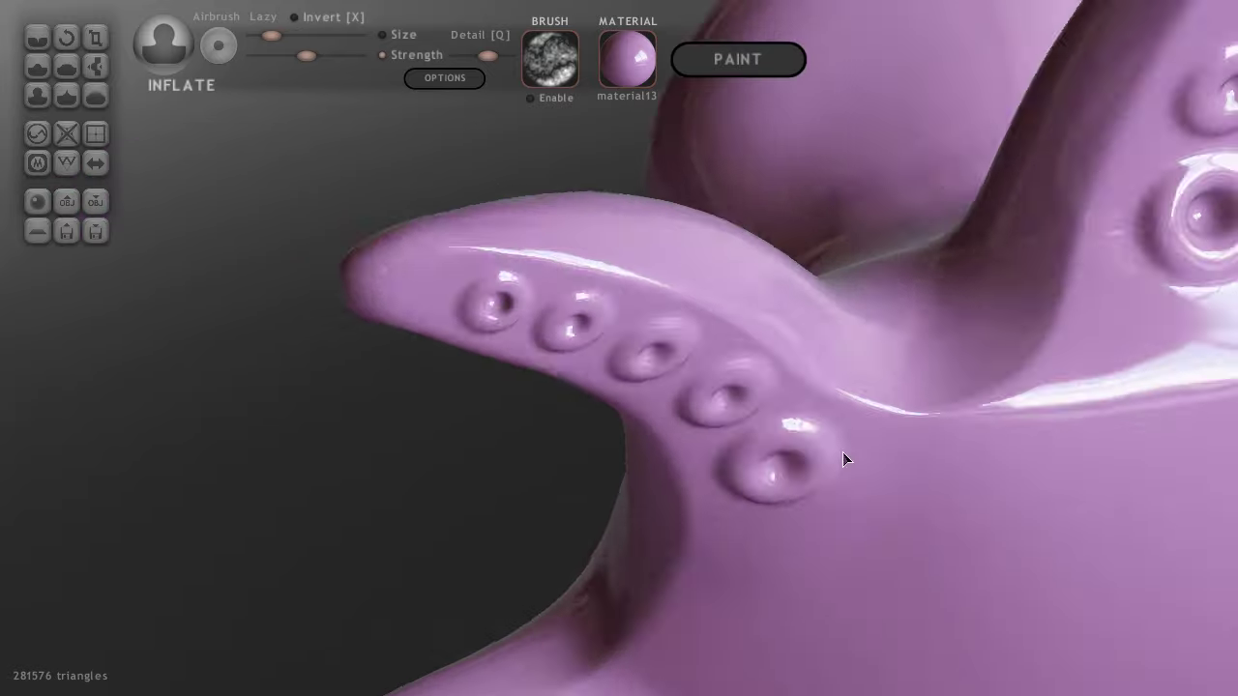
# Orbit and zoom around the underside, then face the octopus front-on to inspect the suckers.
pyautogui.scroll(-5, 695, 328)
pyautogui.moveTo(696, 328); pyautogui.dragTo(900, 362, button='right')
pyautogui.scroll(5, 754, 446)
pyautogui.scroll(3, 755, 446)
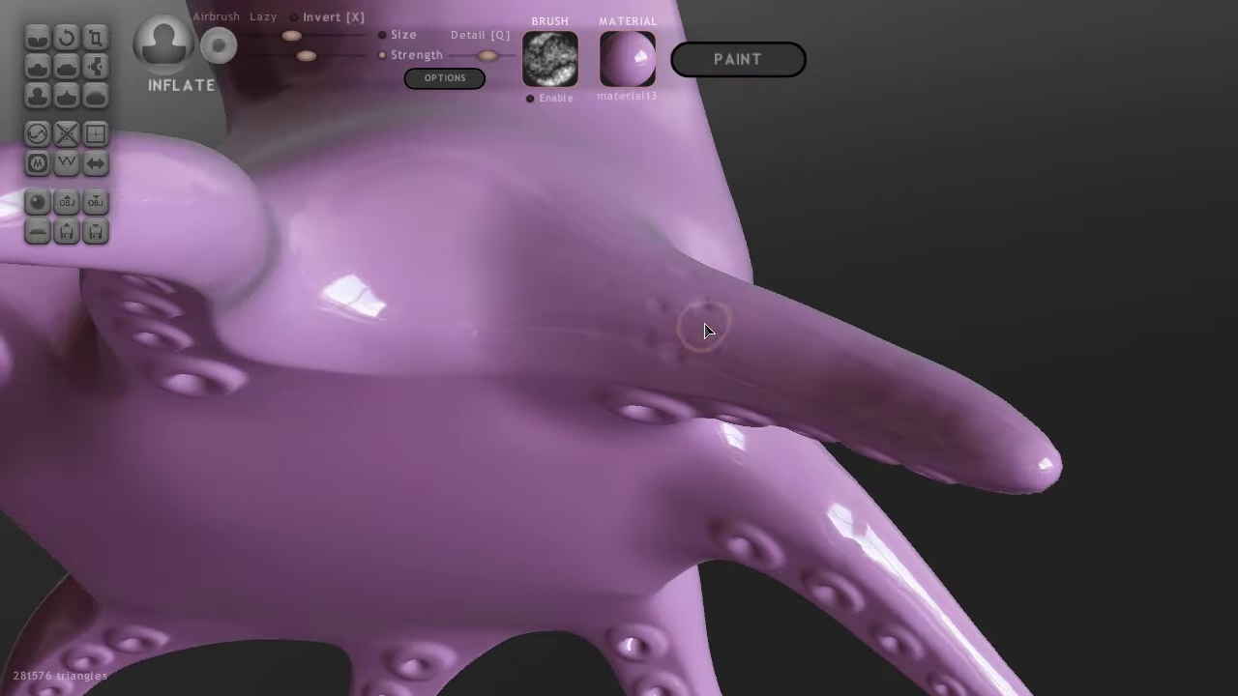
pyautogui.scroll(-4, 644, 312)
pyautogui.moveTo(721, 304)
pyautogui.mouseDown(button='right')
pyautogui.moveTo(774, 393)
pyautogui.moveTo(533, 359)
pyautogui.moveTo(673, 423)
pyautogui.mouseUp(button='right')
pyautogui.scroll(5, 672, 423)
pyautogui.scroll(-3, 634, 474)
# Draw a brow ridge above the eyes with the Draw brush.
pyautogui.press('1')
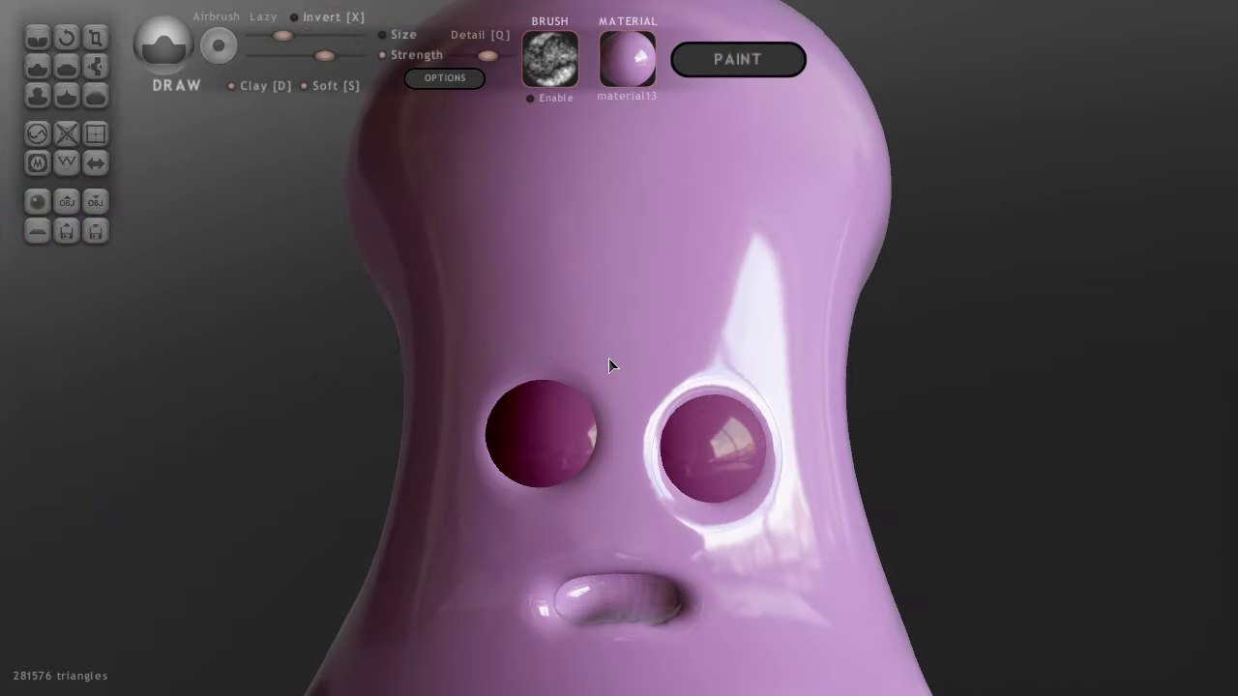
pyautogui.scroll(-2, 615, 366)
pyautogui.moveTo(624, 363); pyautogui.dragTo(722, 353)
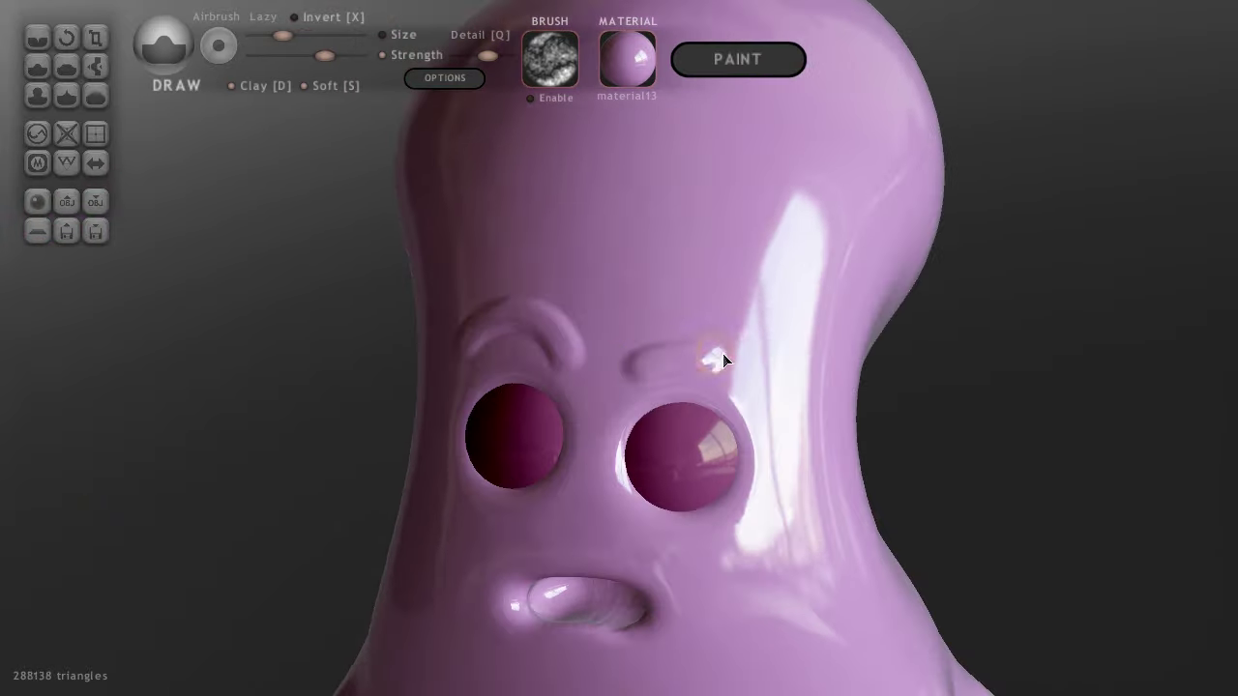
pyautogui.scroll(-2, 735, 309)
pyautogui.scroll(-2, 747, 258)
# Add a new sphere as a separate object and move it out from the octopus.
pyautogui.click(36, 201)
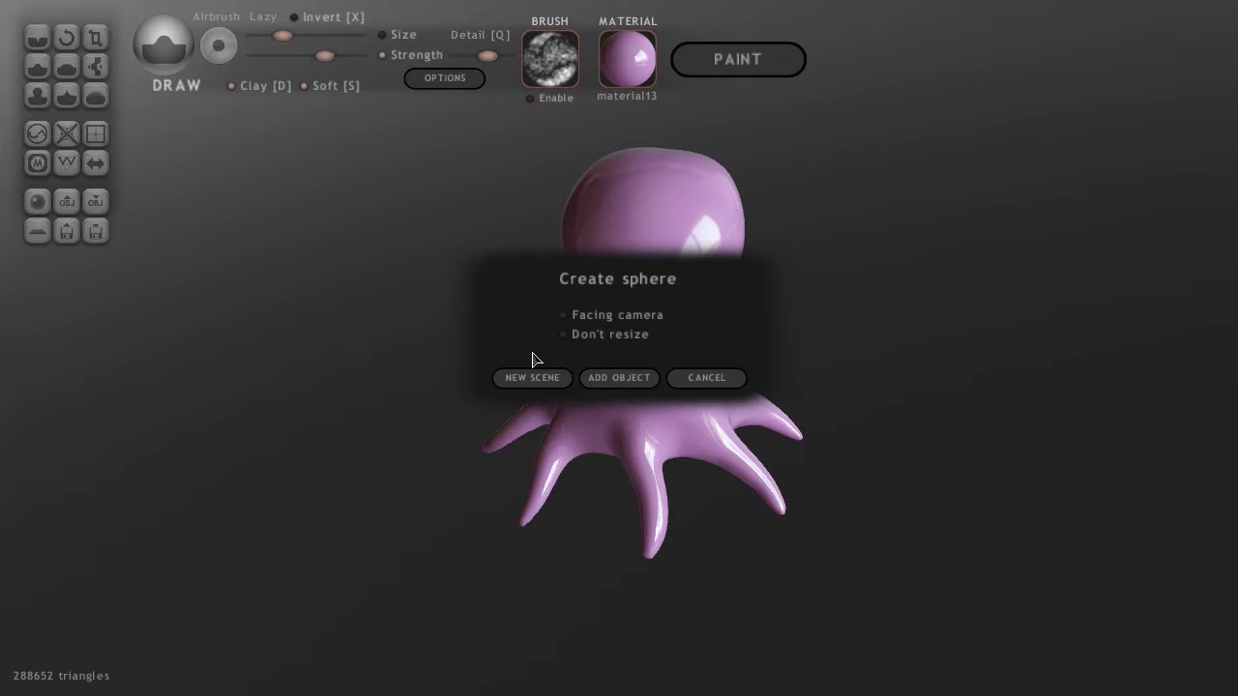
pyautogui.click(533, 376)
pyautogui.moveTo(565, 498); pyautogui.dragTo(656, 387)
pyautogui.moveTo(703, 364); pyautogui.dragTo(500, 495, button='right')
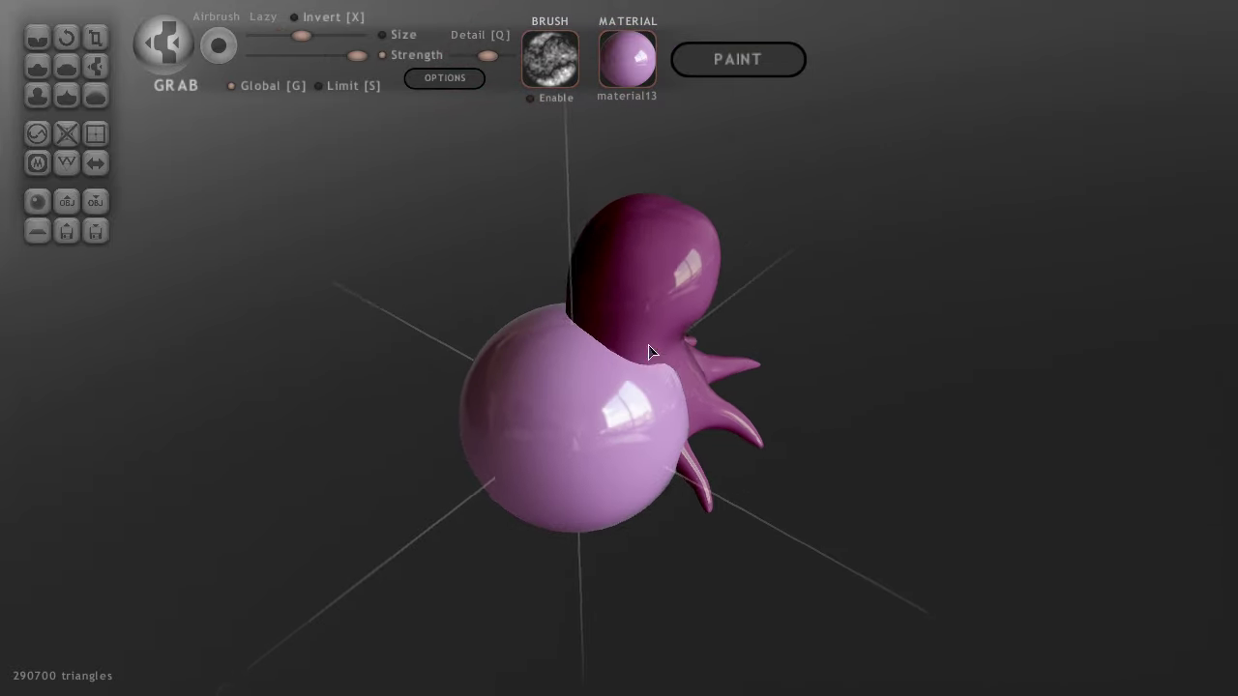
# Scale the new sphere down to a small size beside the octopus.
pyautogui.press('3')
pyautogui.scroll(2, 532, 440)
pyautogui.moveTo(533, 442); pyautogui.dragTo(458, 468)
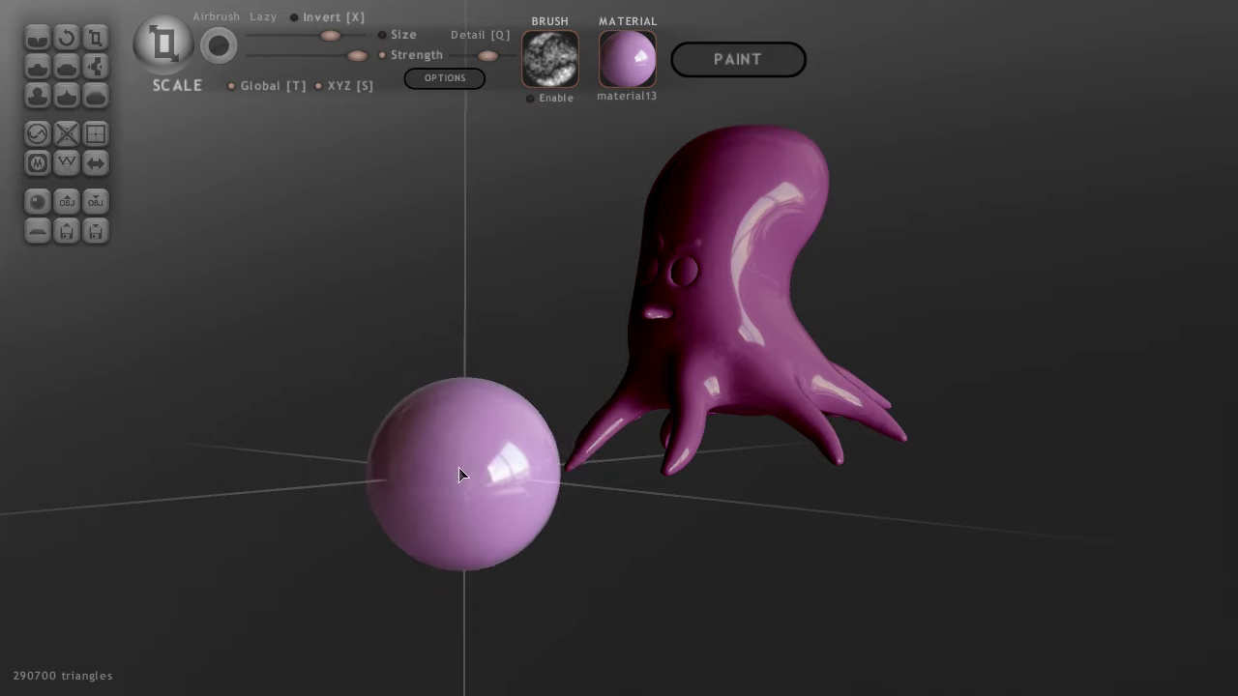
pyautogui.moveTo(459, 468); pyautogui.dragTo(543, 440, button='right')
pyautogui.moveTo(318, 90)
pyautogui.keyDown('shift'); pyautogui.mouseDown(button='right')
pyautogui.moveTo(547, 356)
pyautogui.moveTo(552, 254)
pyautogui.mouseUp(button='right'); pyautogui.keyUp('shift')
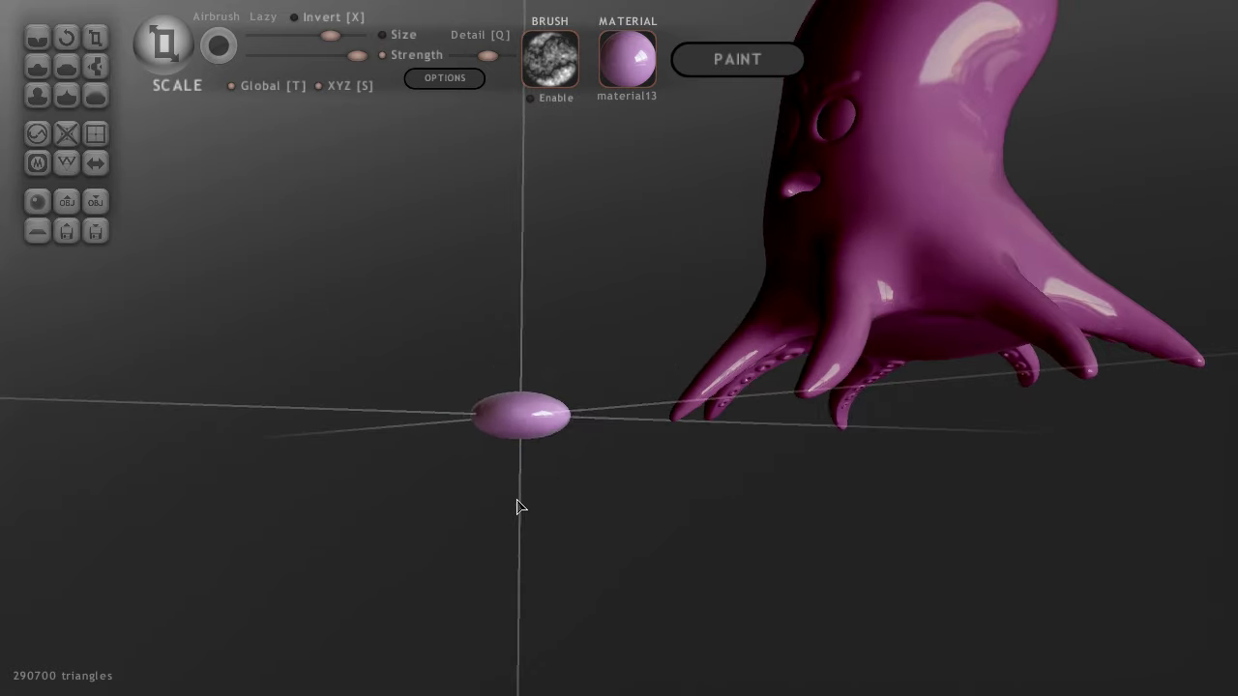
pyautogui.moveTo(518, 507); pyautogui.dragTo(608, 420, button='right')
pyautogui.scroll(5, 602, 459)
pyautogui.press('g')
pyautogui.moveTo(597, 497)
pyautogui.mouseDown(button='right')
pyautogui.moveTo(642, 415)
pyautogui.moveTo(605, 442)
pyautogui.mouseUp(button='right')
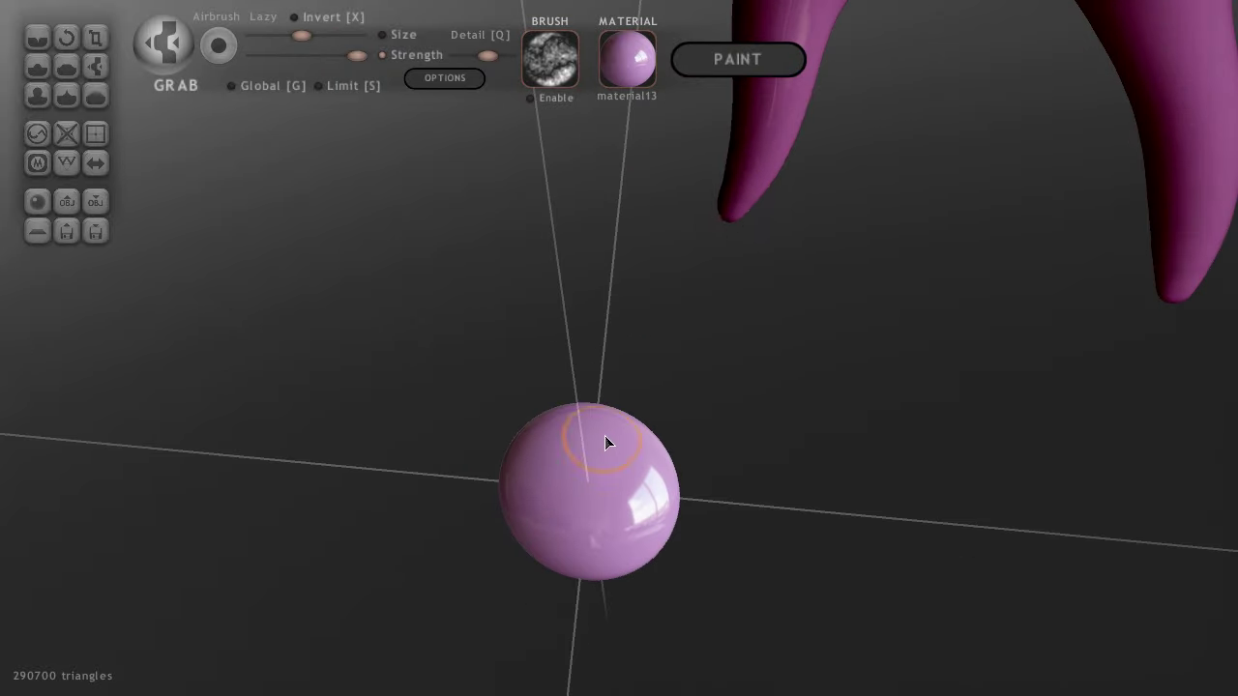
# Grab-pull points out of the small sphere to form a five-pointed star.
pyautogui.moveTo(613, 409); pyautogui.dragTo(646, 356)
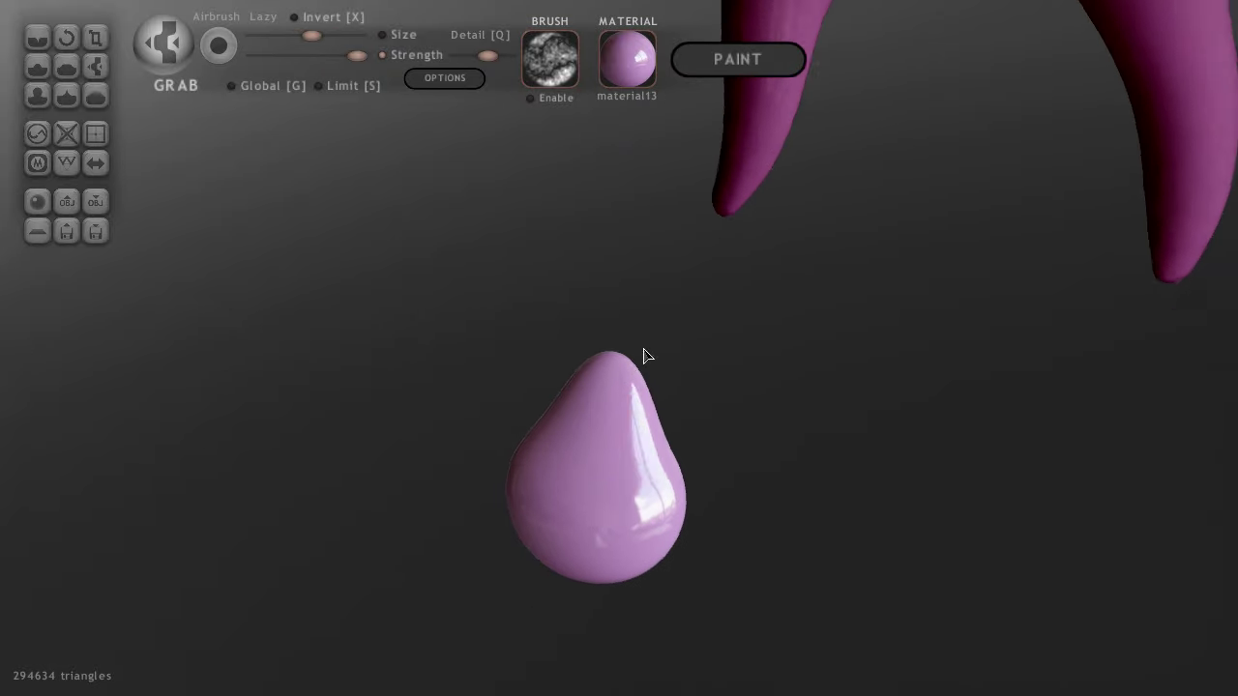
pyautogui.moveTo(646, 356); pyautogui.dragTo(600, 445, button='right')
pyautogui.moveTo(600, 454); pyautogui.dragTo(580, 483)
pyautogui.moveTo(661, 478); pyautogui.dragTo(710, 420, button='right')
pyautogui.moveTo(710, 420)
pyautogui.mouseDown()
pyautogui.moveTo(649, 532)
pyautogui.moveTo(668, 561)
pyautogui.mouseUp()
pyautogui.moveTo(668, 561)
pyautogui.mouseDown(button='right')
pyautogui.moveTo(558, 522)
pyautogui.moveTo(487, 355)
pyautogui.moveTo(510, 335)
pyautogui.moveTo(475, 390)
pyautogui.moveTo(505, 436)
pyautogui.moveTo(835, 401)
pyautogui.moveTo(735, 381)
pyautogui.moveTo(515, 473)
pyautogui.mouseUp(button='right')
pyautogui.scroll(-5, 504, 428)
# Rotate the star so it sits as a mustache below the octopus's eyes.
pyautogui.moveTo(661, 323)
pyautogui.mouseDown(button='right')
pyautogui.moveTo(692, 238)
pyautogui.moveTo(541, 393)
pyautogui.moveTo(741, 280)
pyautogui.mouseUp(button='right')
pyautogui.scroll(5, 692, 238)
pyautogui.press('r')
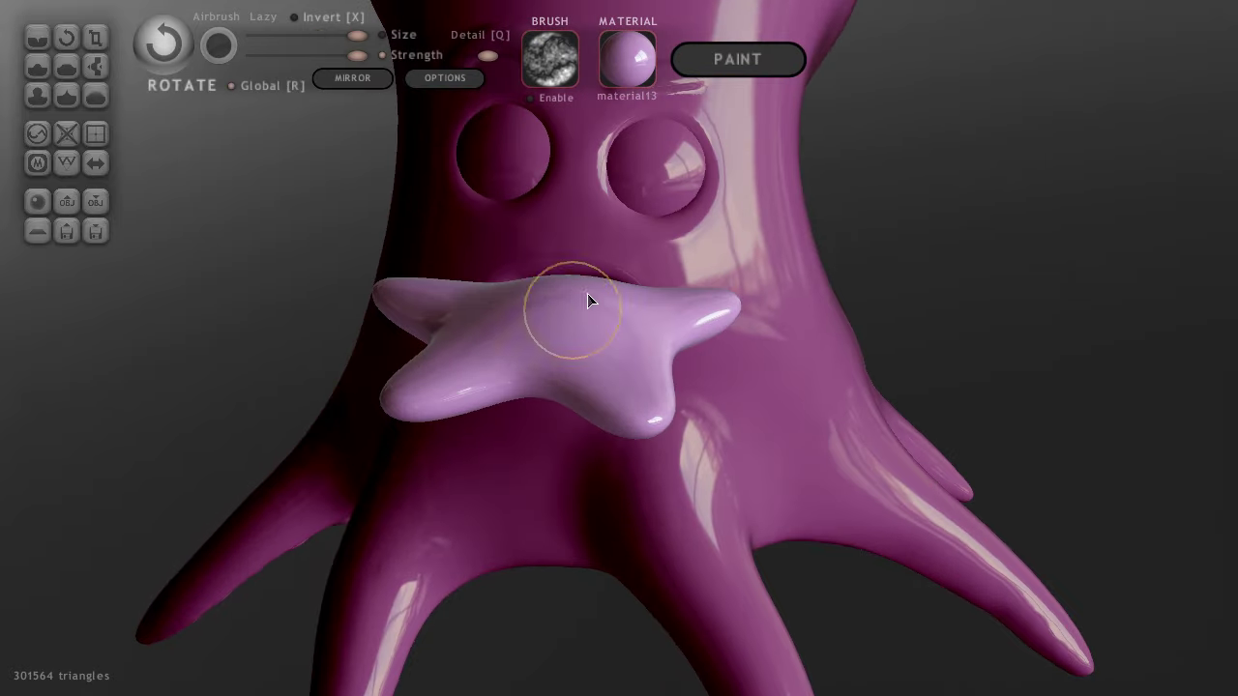
pyautogui.moveTo(586, 296); pyautogui.dragTo(631, 302)
pyautogui.moveTo(592, 325)
pyautogui.mouseDown(button='right')
pyautogui.moveTo(613, 351)
pyautogui.moveTo(594, 221)
pyautogui.moveTo(620, 364)
pyautogui.moveTo(660, 301)
pyautogui.moveTo(648, 294)
pyautogui.mouseUp(button='right')
pyautogui.scroll(-5, 613, 351)
pyautogui.scroll(3, 620, 364)
pyautogui.scroll(-3, 621, 363)
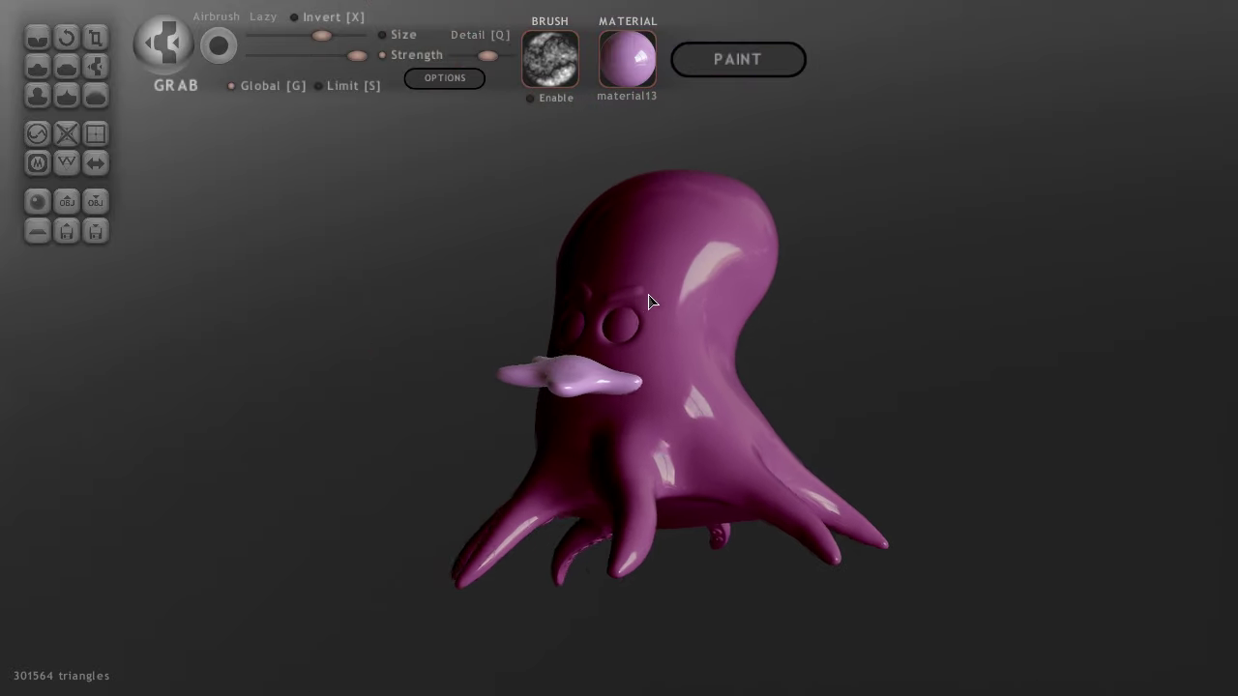
# Enable turntable rotation in the Options dialog so the octopus spins for display.
pyautogui.click(445, 77)
pyautogui.click(528, 546)
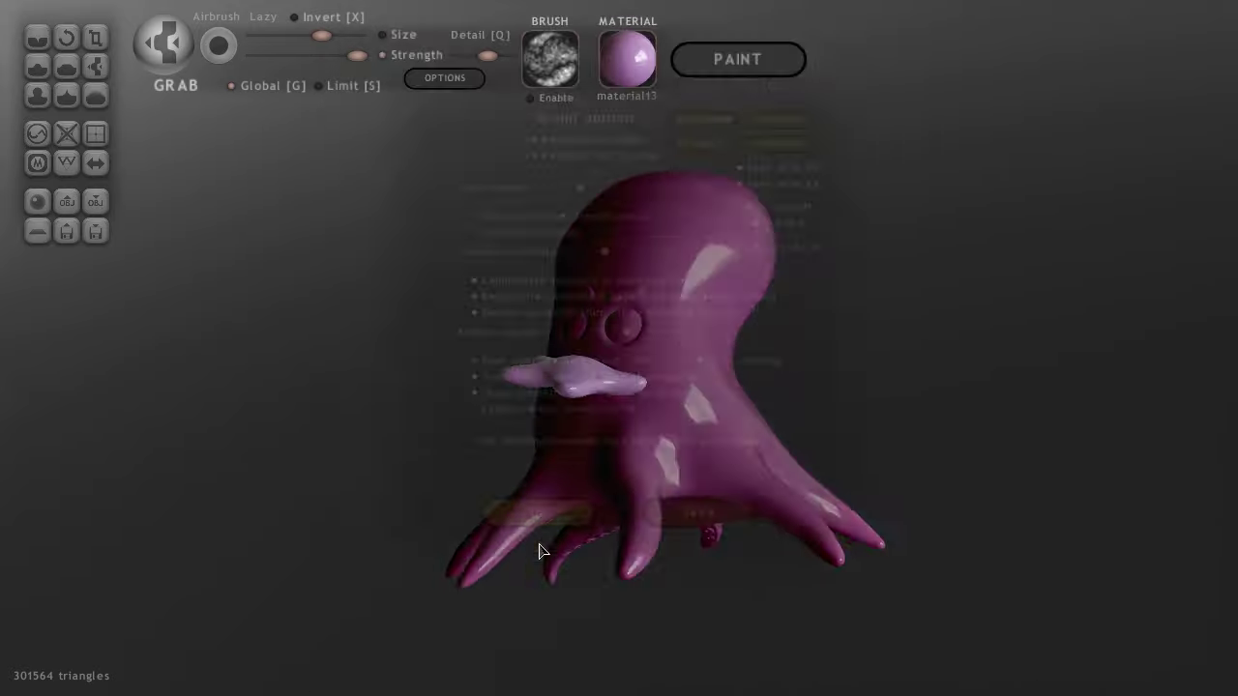